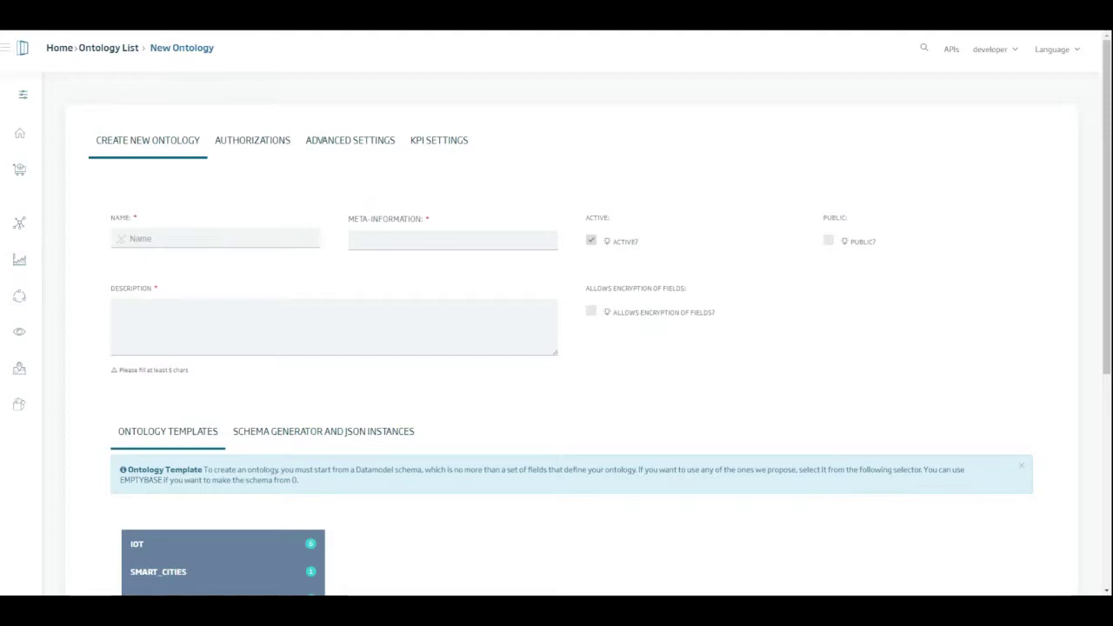
# Step: Fill in the new ontology's name, meta-information and description, each as deposit_demo
pyautogui.write('deposit_demo')
pyautogui.press('Tab')
pyautogui.write('deposit_demo')
pyautogui.press('Return')
pyautogui.press('Tab')
pyautogui.write('deposit_demo')
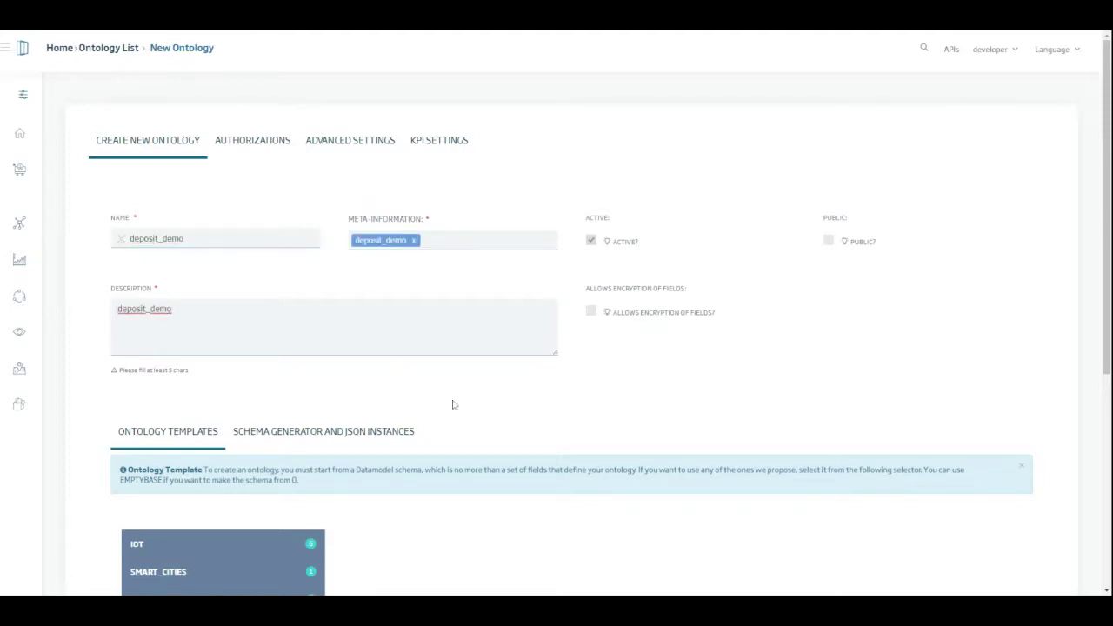
# Step: Choose the EMPTYBASE template from the GENERAL category as the ontology's base data model
pyautogui.scroll(-3, 467, 401)
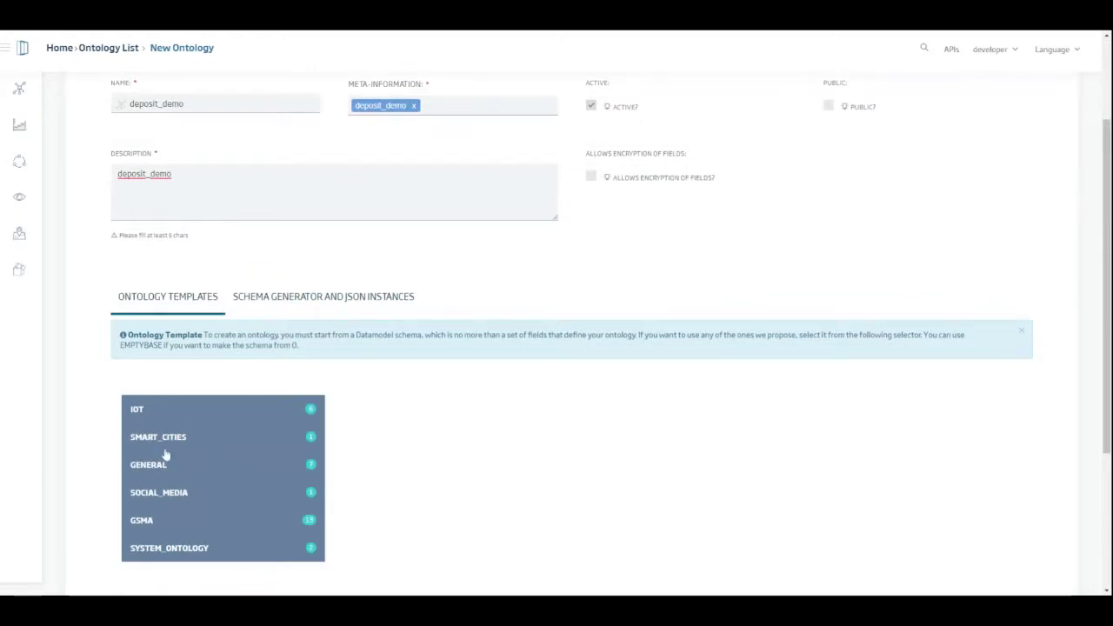
pyautogui.click(159, 475)
pyautogui.scroll(-5, 160, 477)
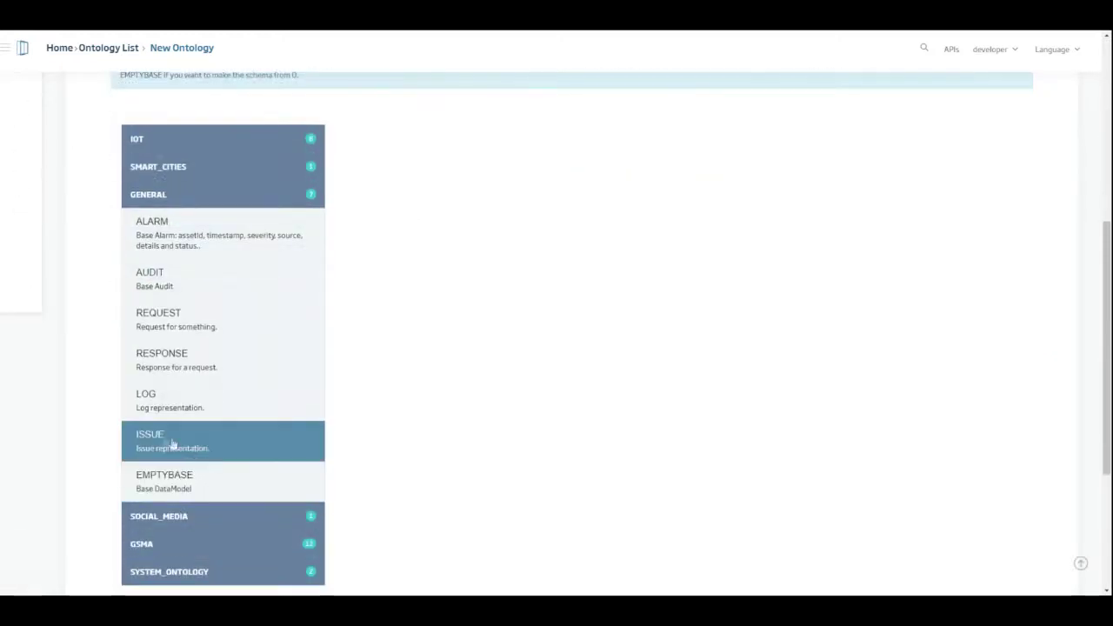
pyautogui.click(162, 477)
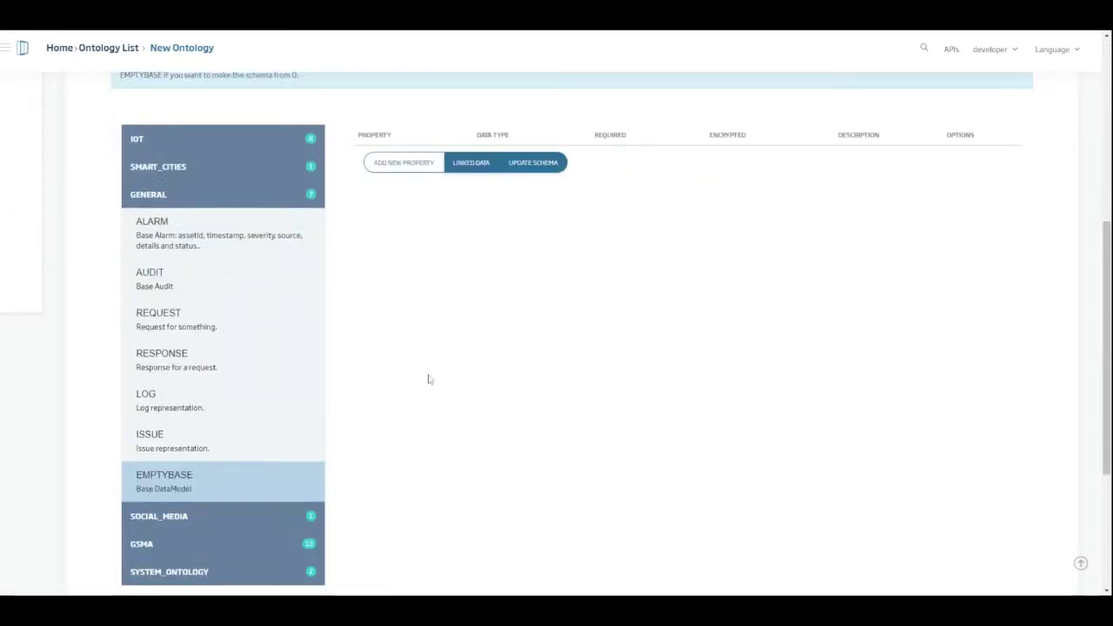
# Step: Add a property named flow to the ontology with data type number and marked Optional
pyautogui.scroll(3, 419, 378)
pyautogui.click(403, 298)
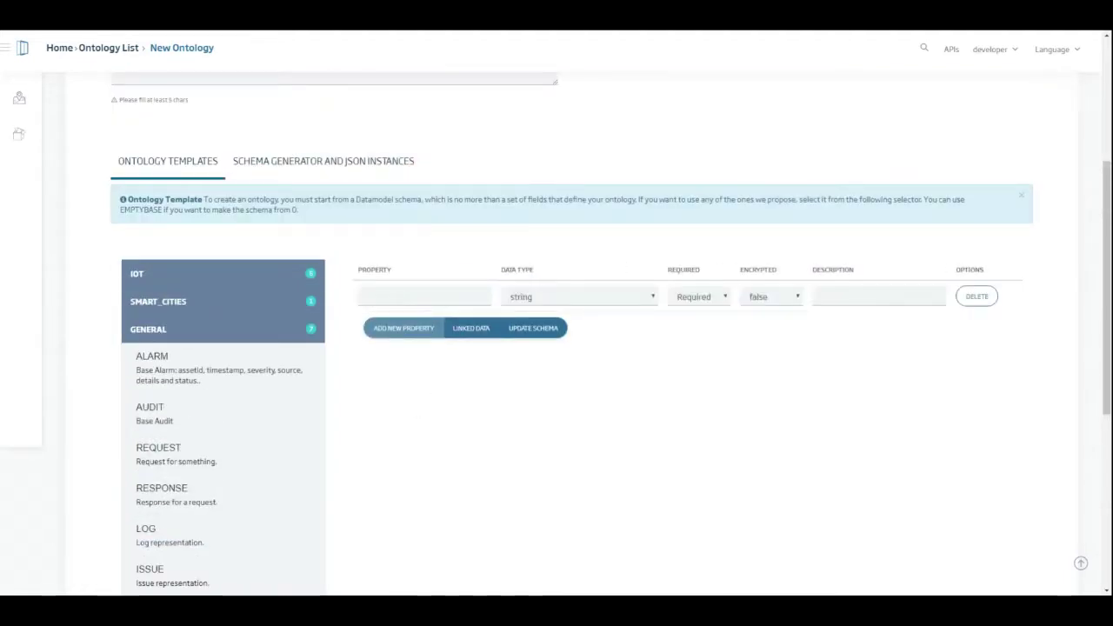
pyautogui.write('flow')
pyautogui.click(544, 300)
pyautogui.click(554, 343)
pyautogui.click(721, 310)
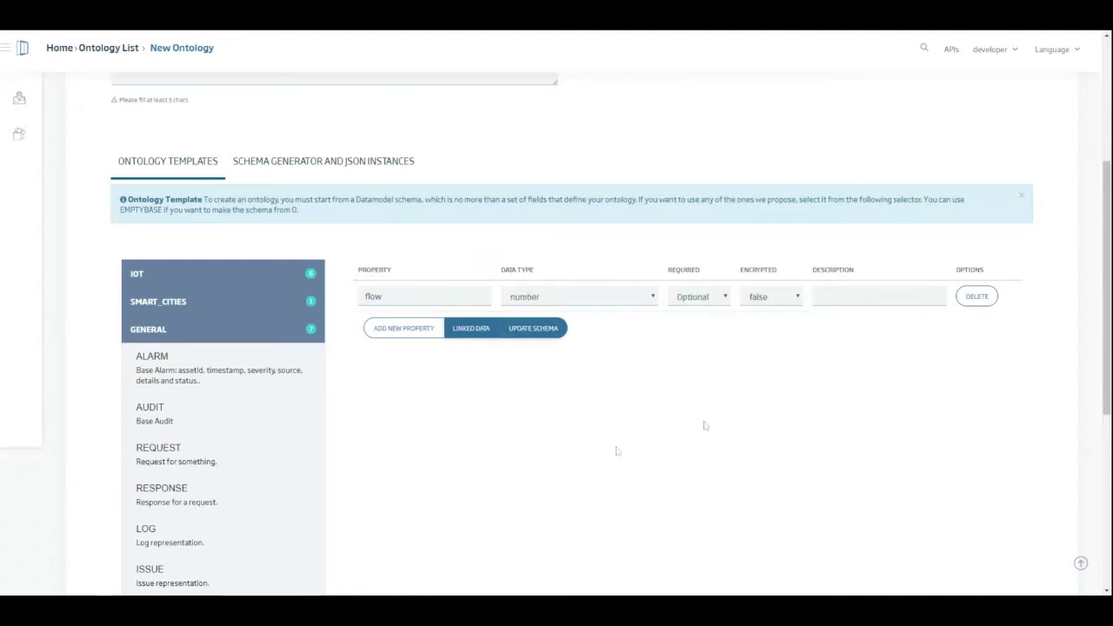
# Step: Add four more ontology properties named temp1, level1, temp2 and level2
pyautogui.click(405, 335)
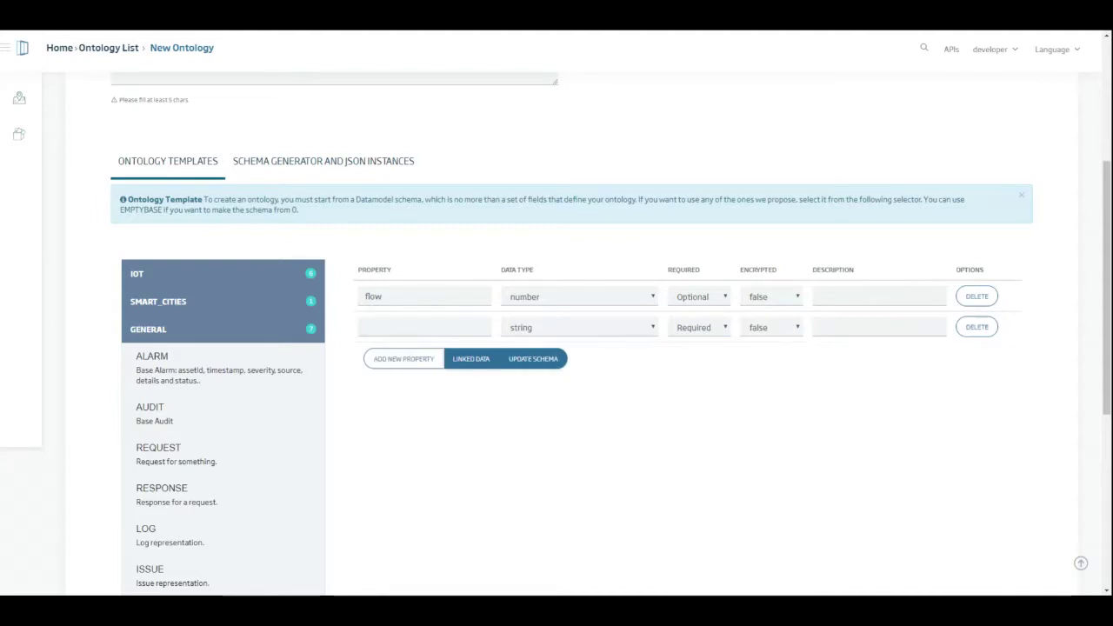
pyautogui.write('temp1')
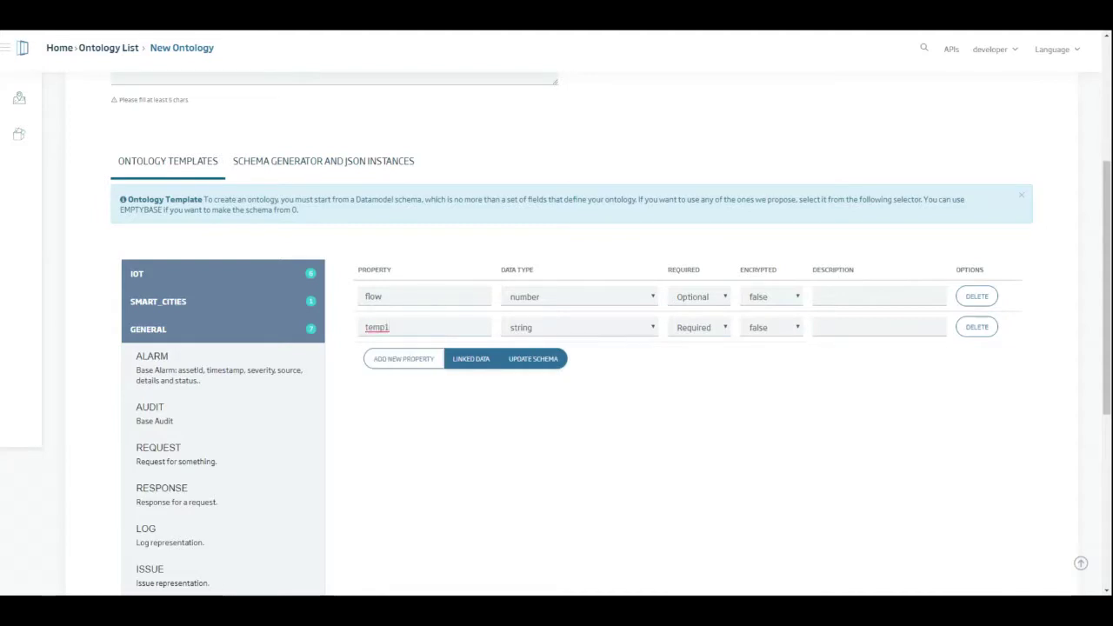
pyautogui.click(410, 360)
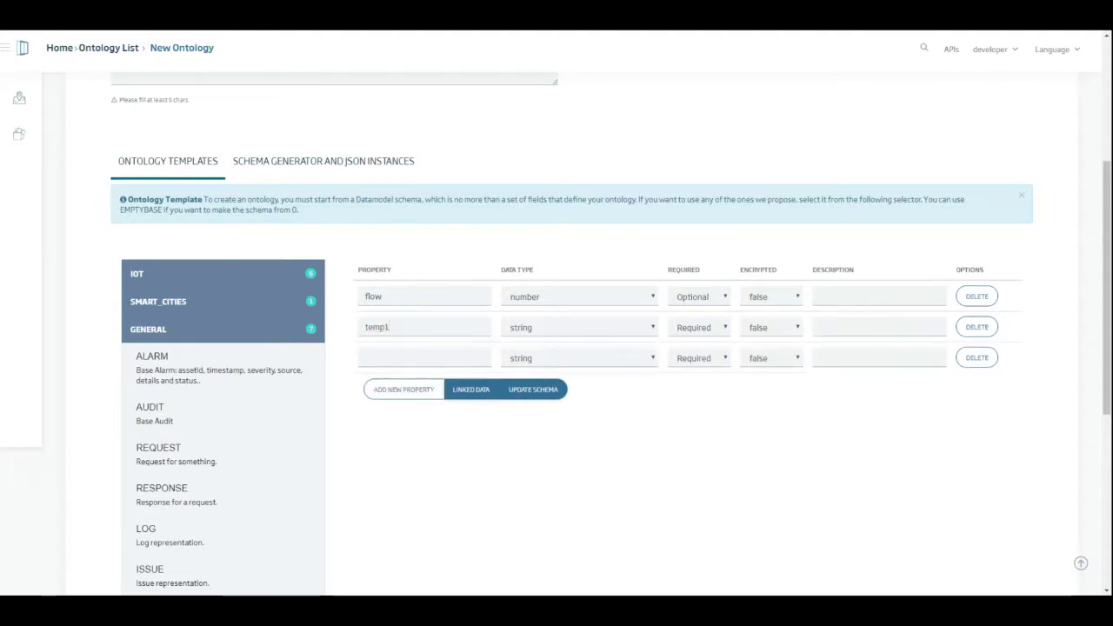
pyautogui.write('level1')
pyautogui.click(405, 390)
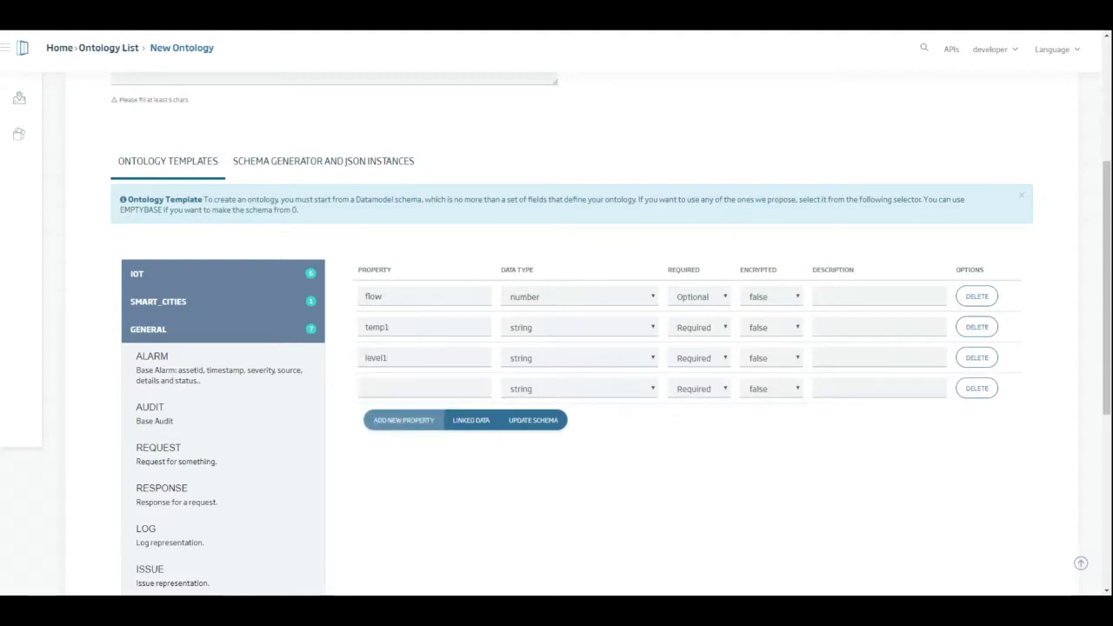
pyautogui.write('temp2')
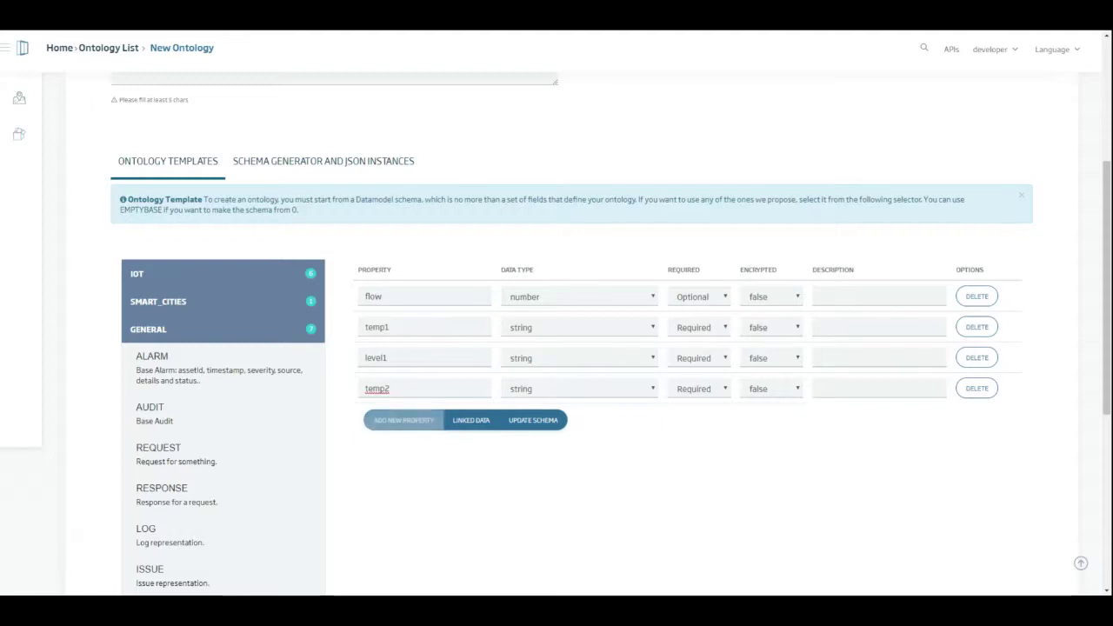
pyautogui.click(404, 421)
pyautogui.write('level2')
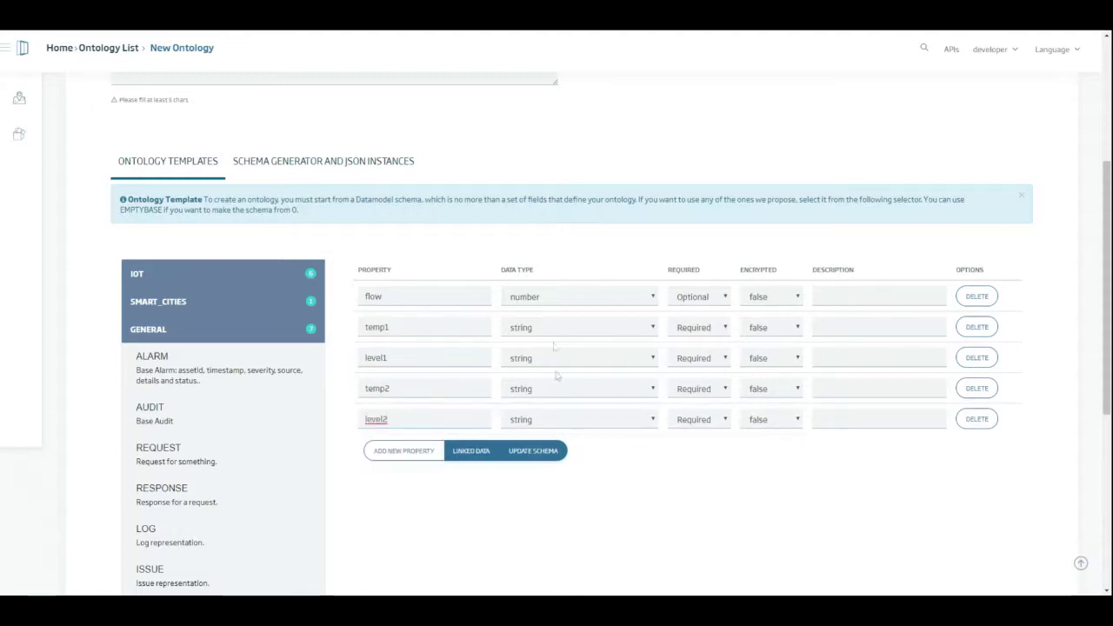
# Step: Set temp1, level1, temp2 and level2 to data type number and Optional, and update the schema
pyautogui.click(548, 342)
pyautogui.click(552, 372)
pyautogui.click(548, 402)
pyautogui.click(549, 415)
pyautogui.click(709, 342)
pyautogui.click(707, 372)
pyautogui.click(707, 405)
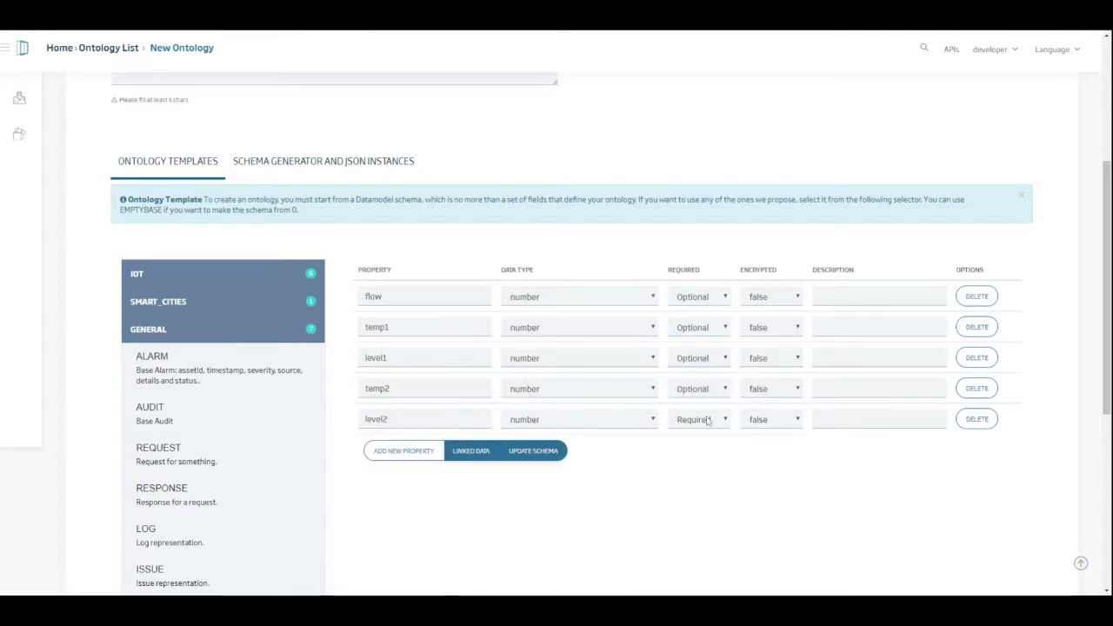
pyautogui.click(709, 424)
pyautogui.click(540, 453)
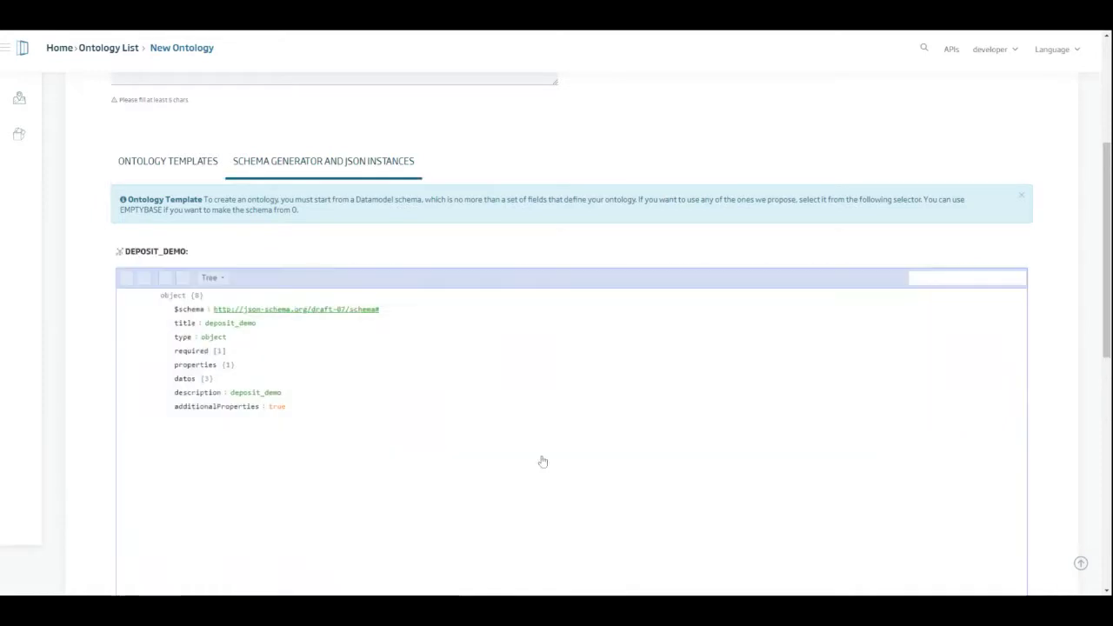
# Step: Generate a JSON instance from the deposit_demo schema and create the ontology, dismissing the follow-up creation options
pyautogui.scroll(-3, 604, 453)
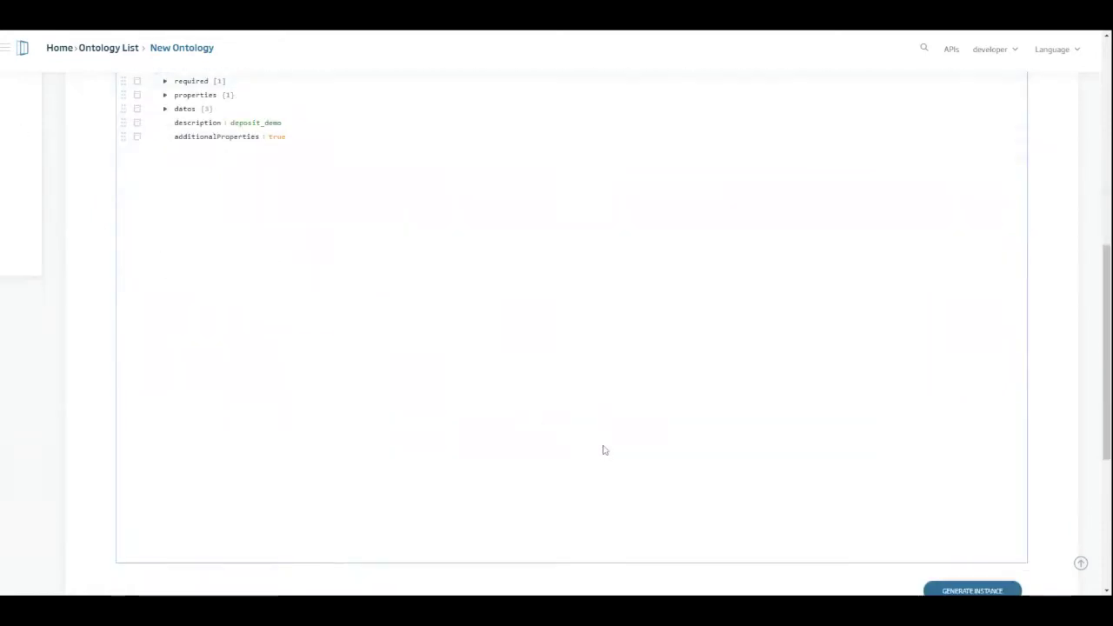
pyautogui.click(948, 591)
pyautogui.scroll(-4, 946, 576)
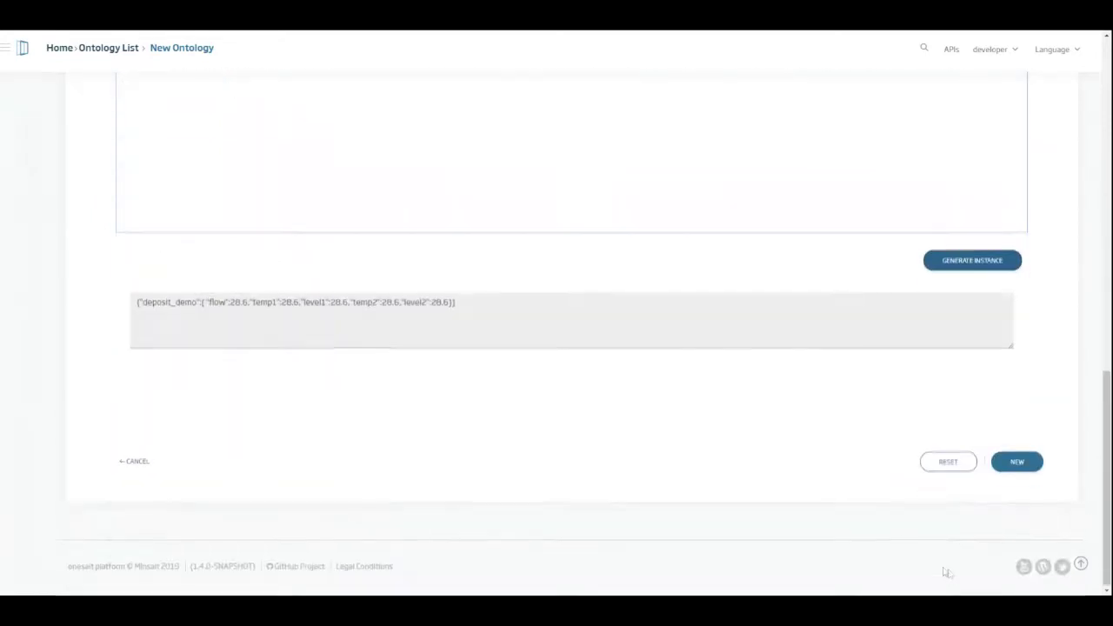
pyautogui.click(1014, 463)
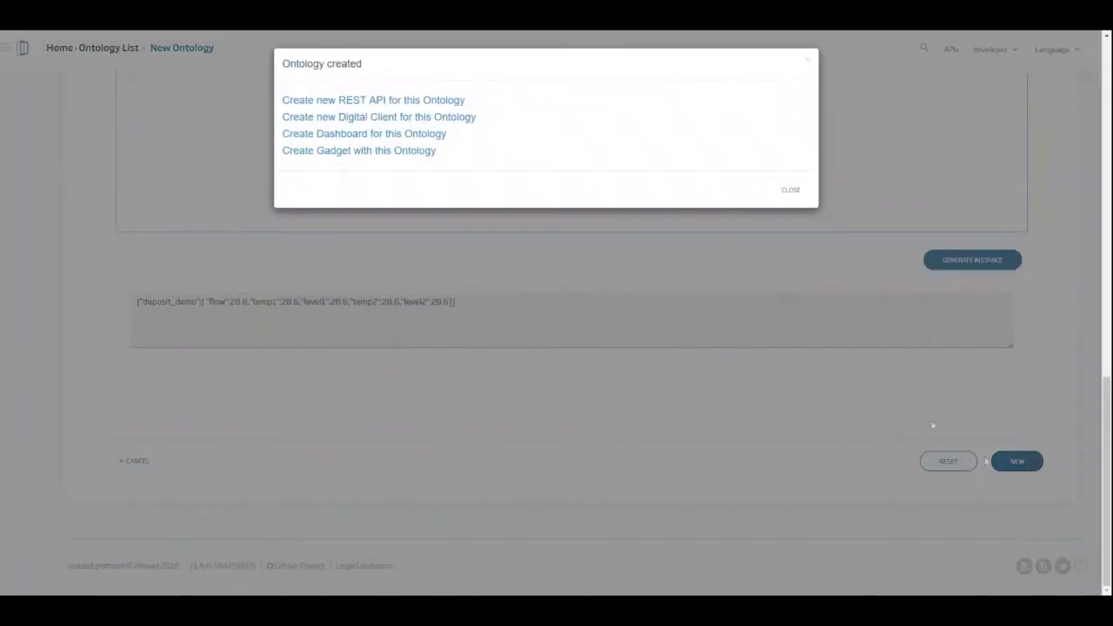
pyautogui.click(790, 189)
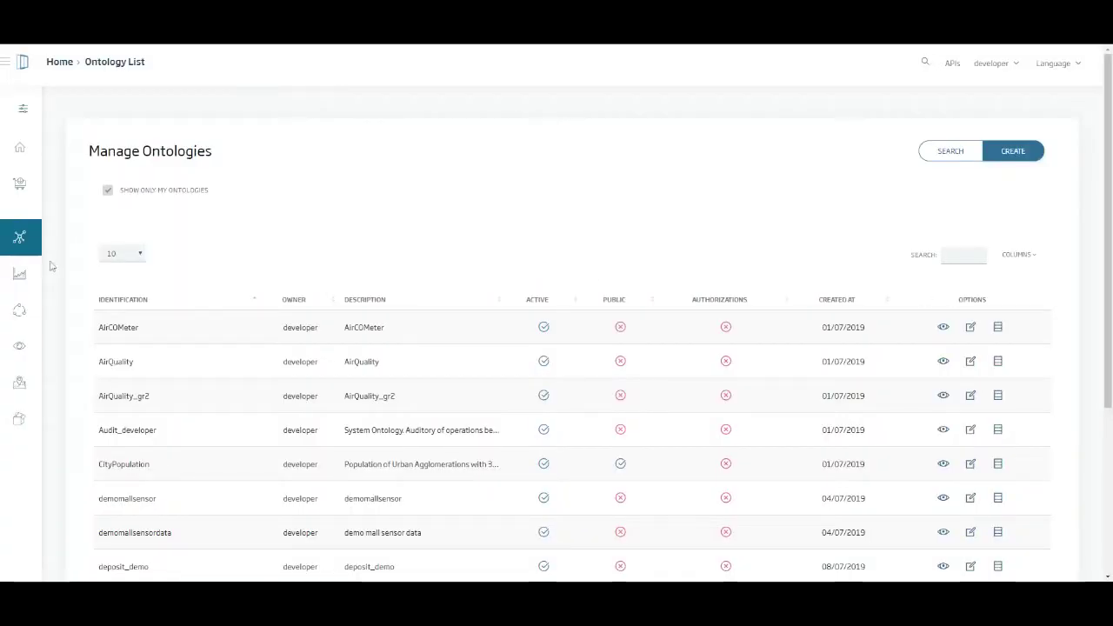
# Step: Start a new datasource identified as deposit_datasource_demo with a max value of 1 and a refresh time of 3
pyautogui.moveTo(20, 275)
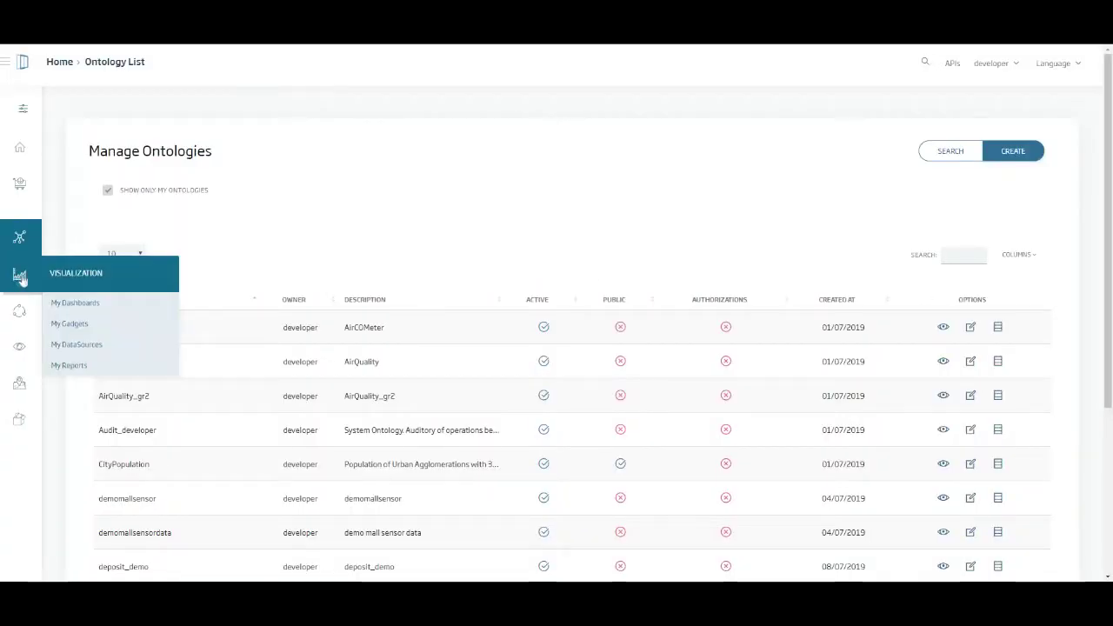
pyautogui.click(85, 346)
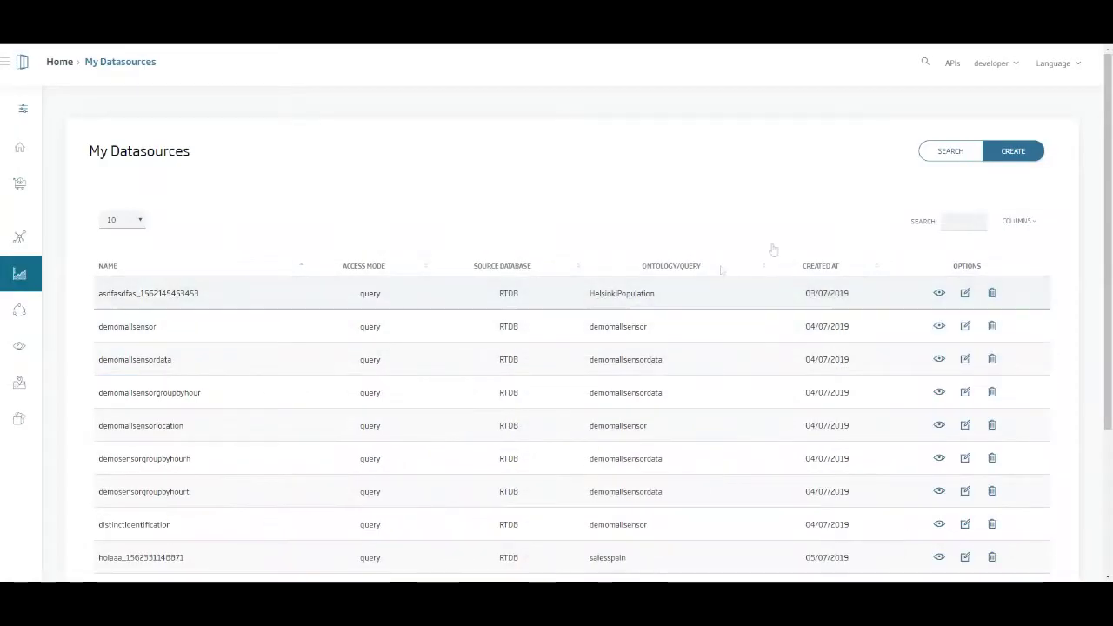
pyautogui.click(998, 157)
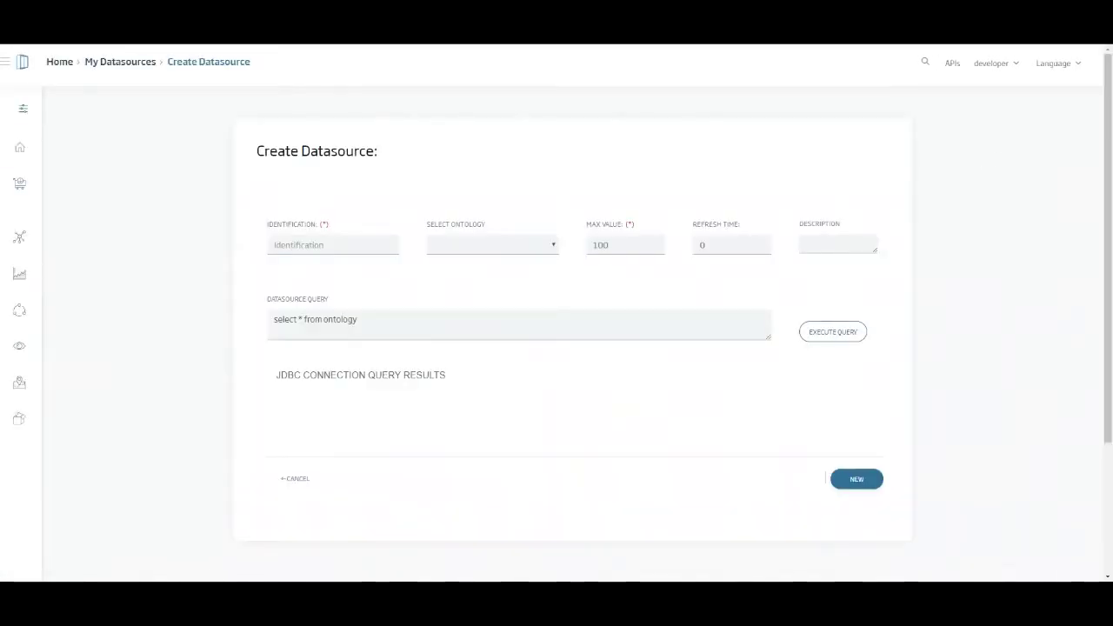
pyautogui.click(330, 244)
pyautogui.write('deposit_datasource_demo')
pyautogui.press('Tab')
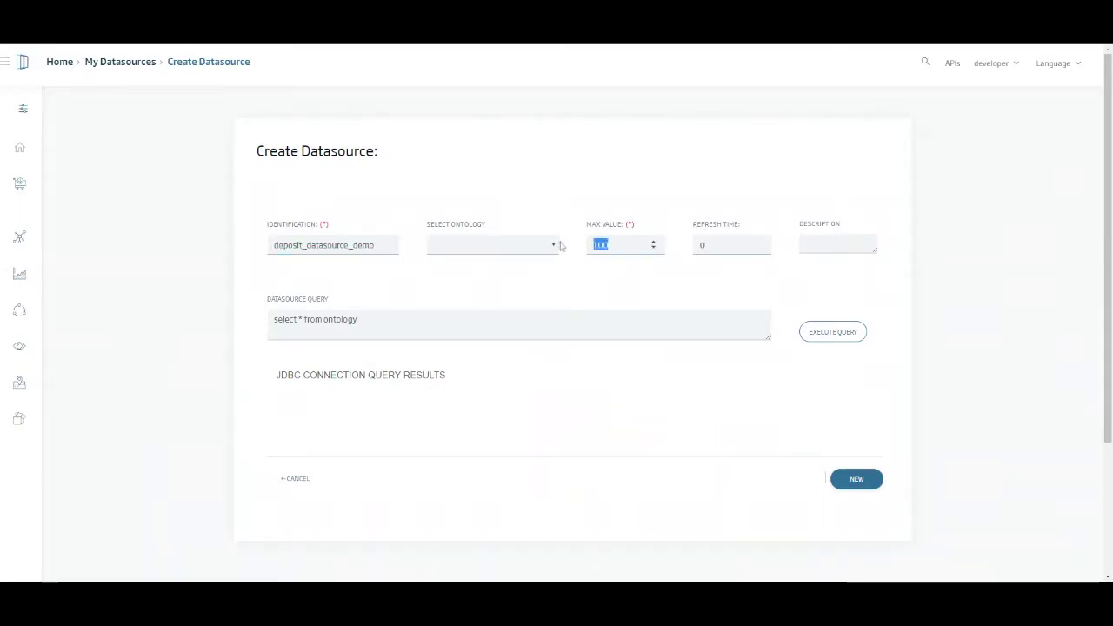
pyautogui.write('1')
pyautogui.press('Tab')
pyautogui.write('3')
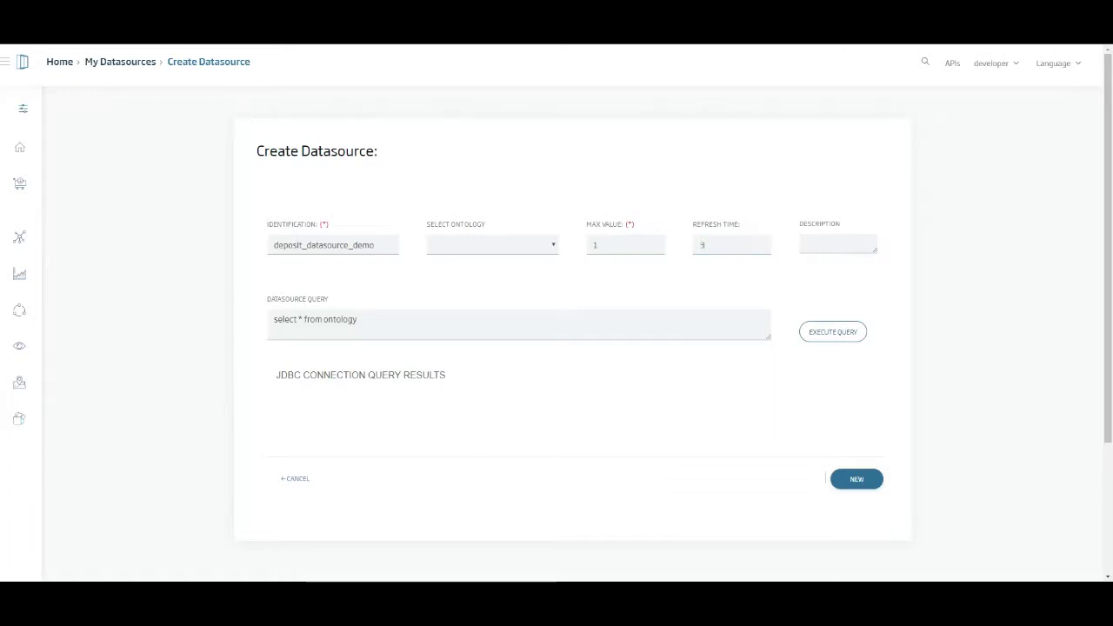
# Step: Replace the datasource query with "select * from deposit_demo as sd order by contextData.timestampMillis desc" and create the datasource
pyautogui.moveTo(358, 319); pyautogui.dragTo(249, 323)
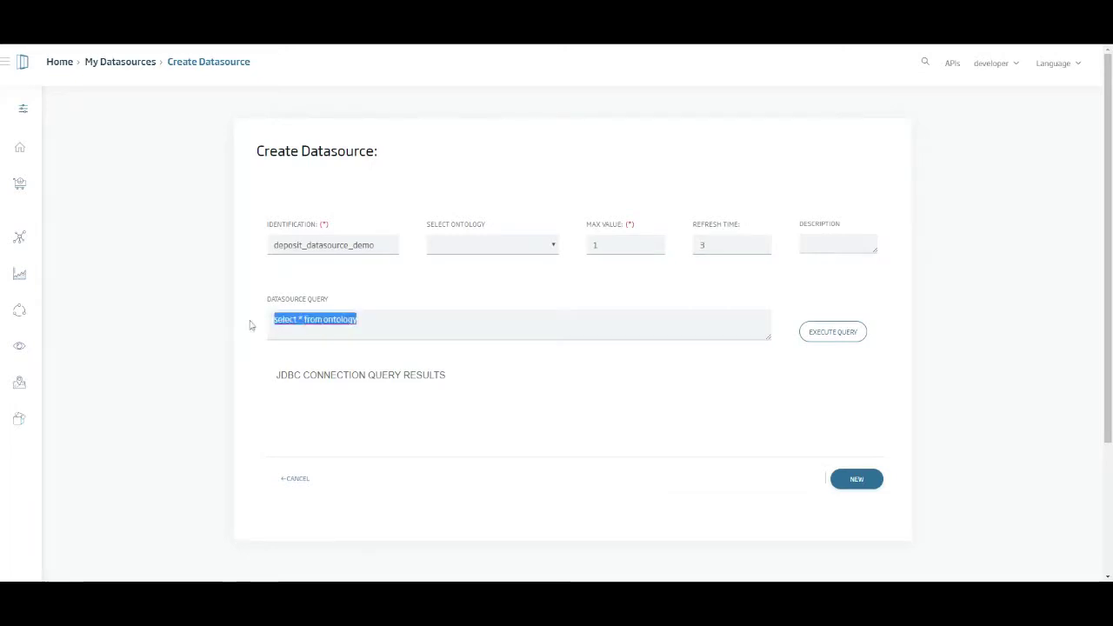
pyautogui.write('select * from deposit_demo as sd order by contextData.timestampMillis desc')
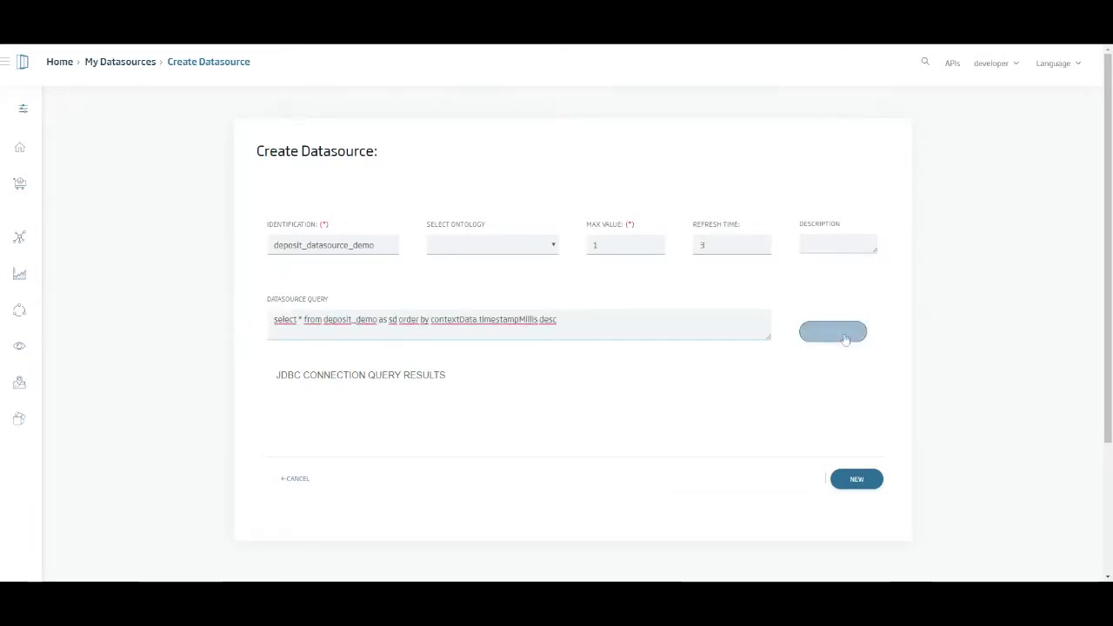
pyautogui.click(857, 485)
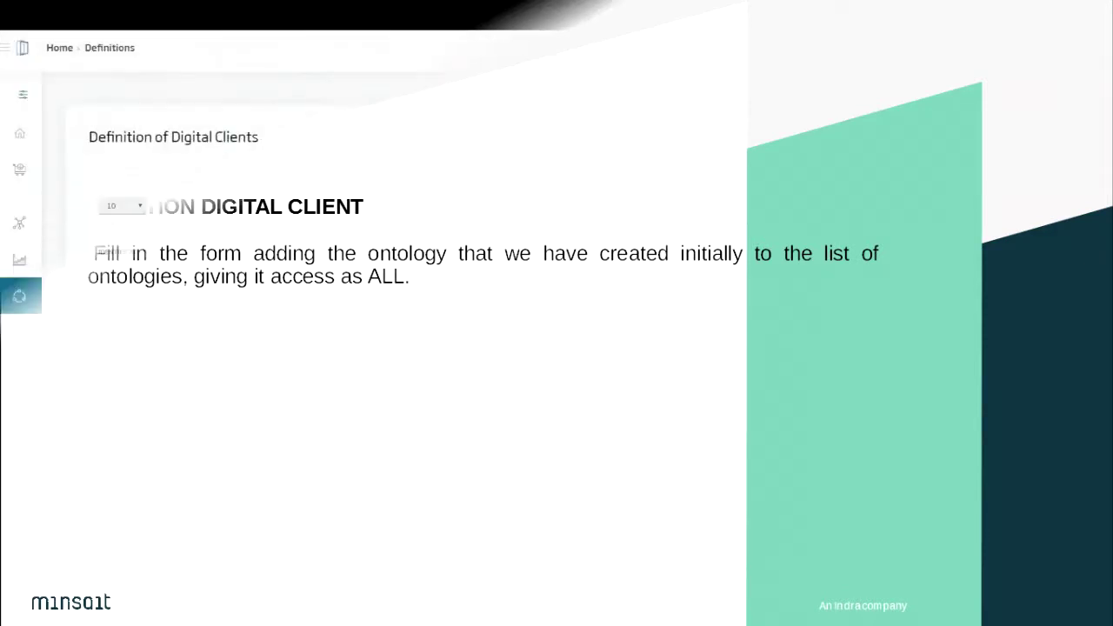
# Step: Start a new digital client identified as deposit_digital_client_demo with the description "deposit digital client demo"
pyautogui.moveTo(26, 298)
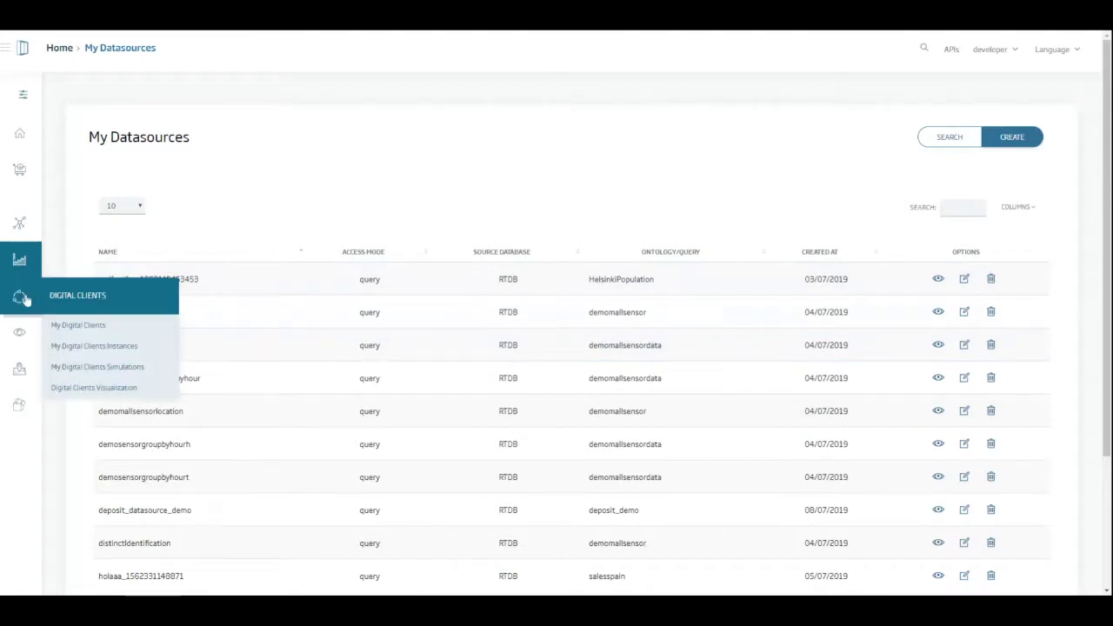
pyautogui.click(113, 329)
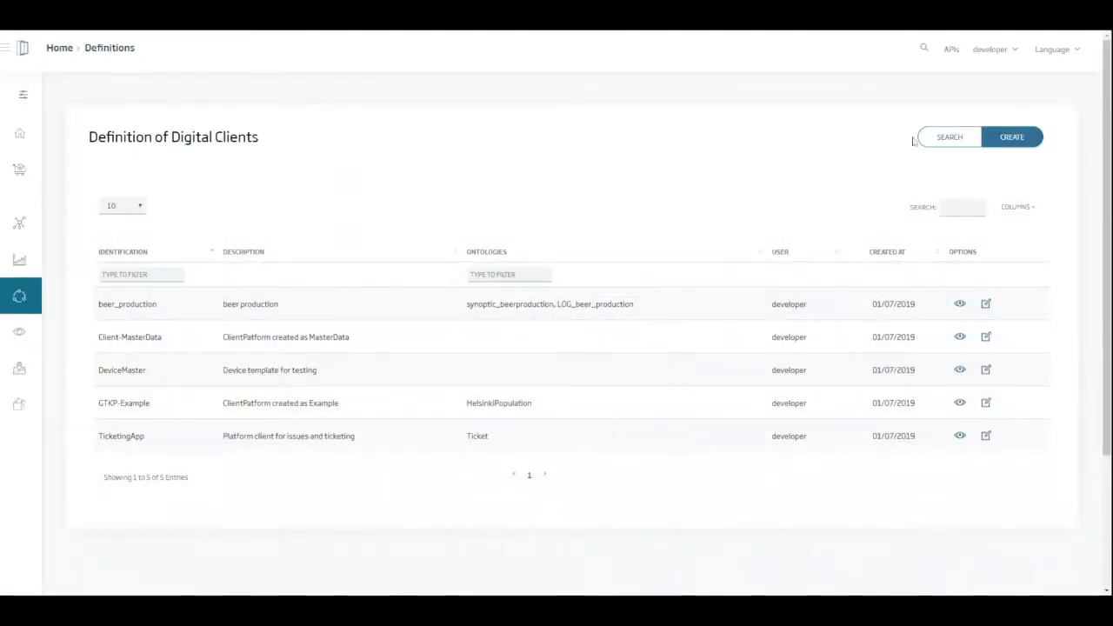
pyautogui.click(1011, 136)
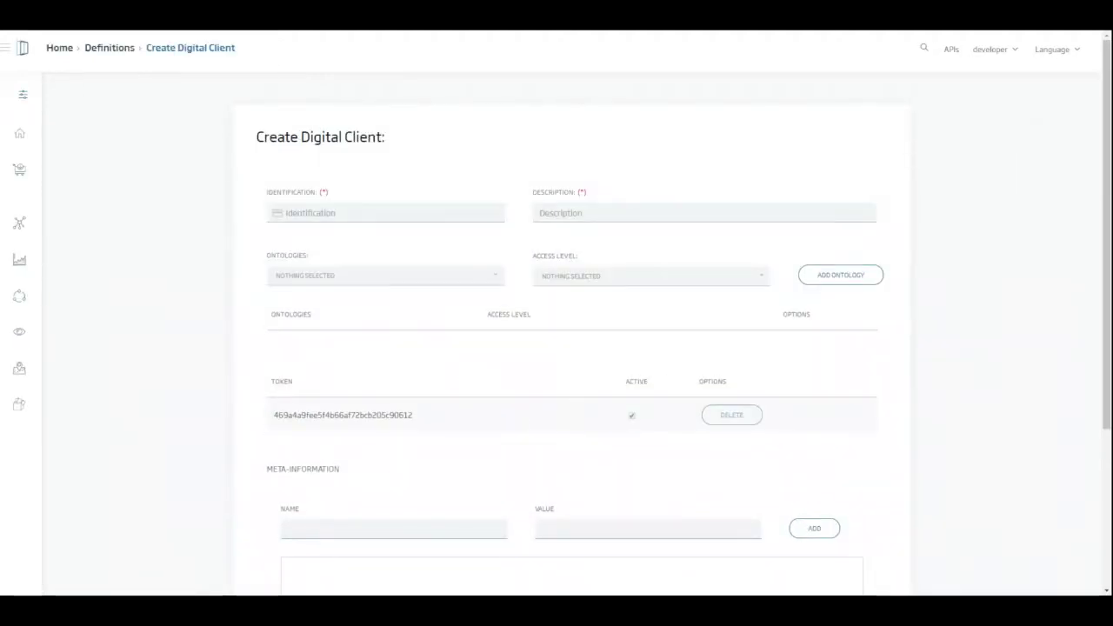
pyautogui.write('deposit_digital_client_demo')
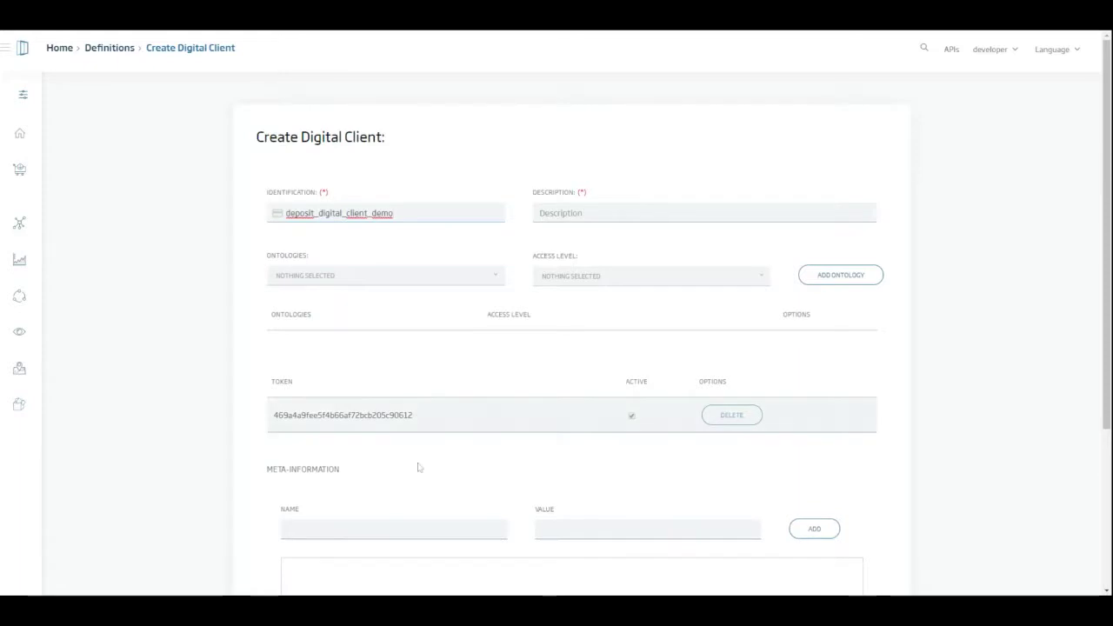
pyautogui.press('Tab')
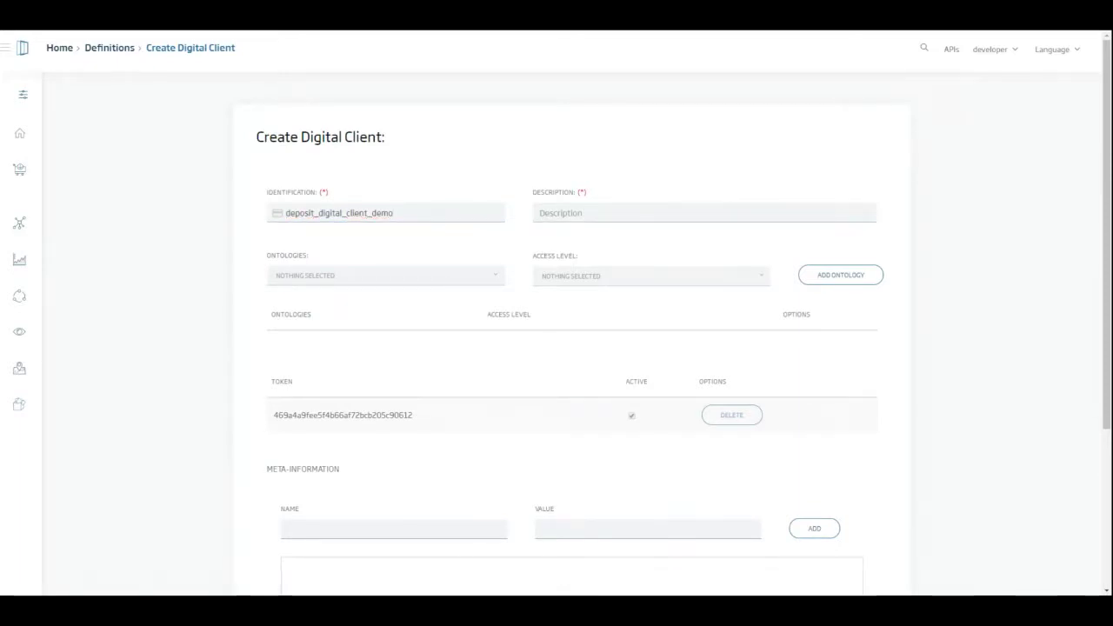
pyautogui.write('deposit digital client demo')
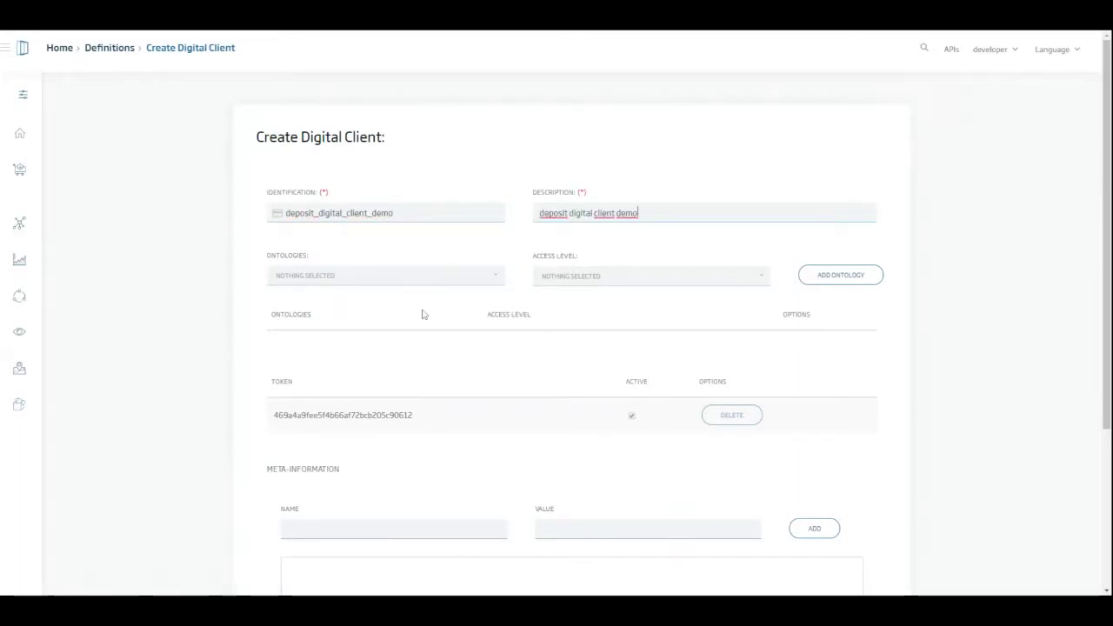
# Step: Add the deposit_demo ontology to the digital client with access level ALL
pyautogui.click(461, 281)
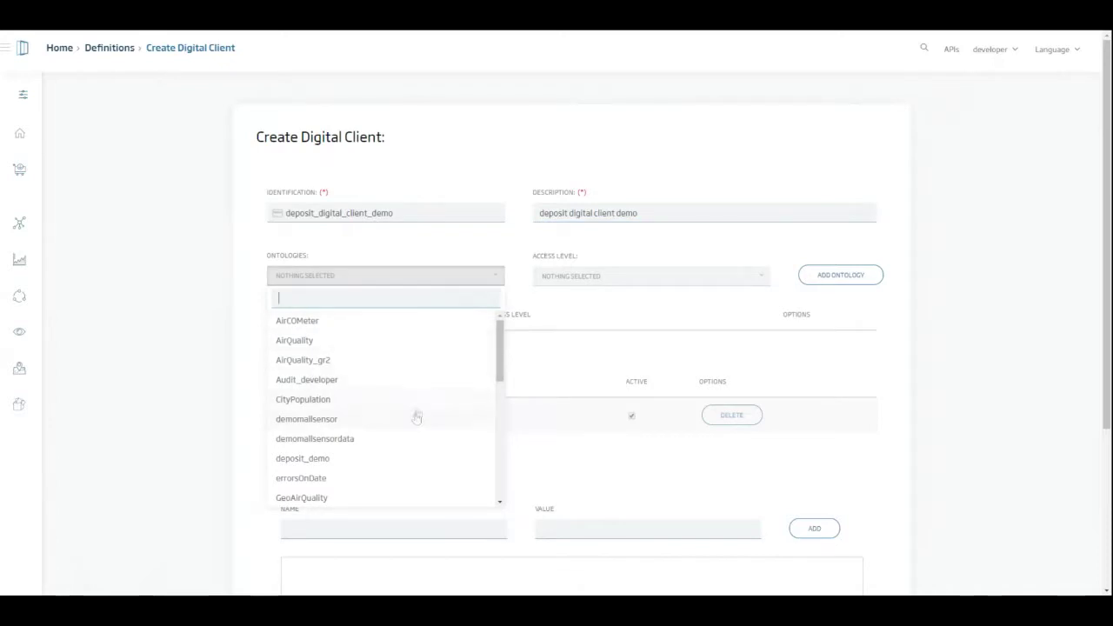
pyautogui.click(395, 458)
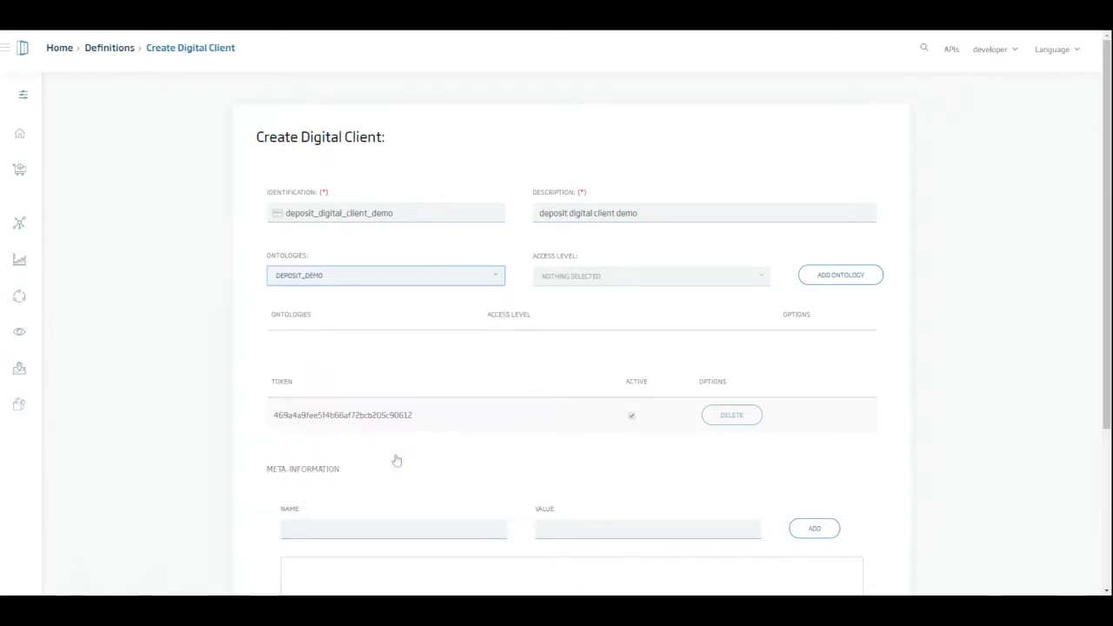
pyautogui.click(844, 275)
pyautogui.scroll(-2, 908, 403)
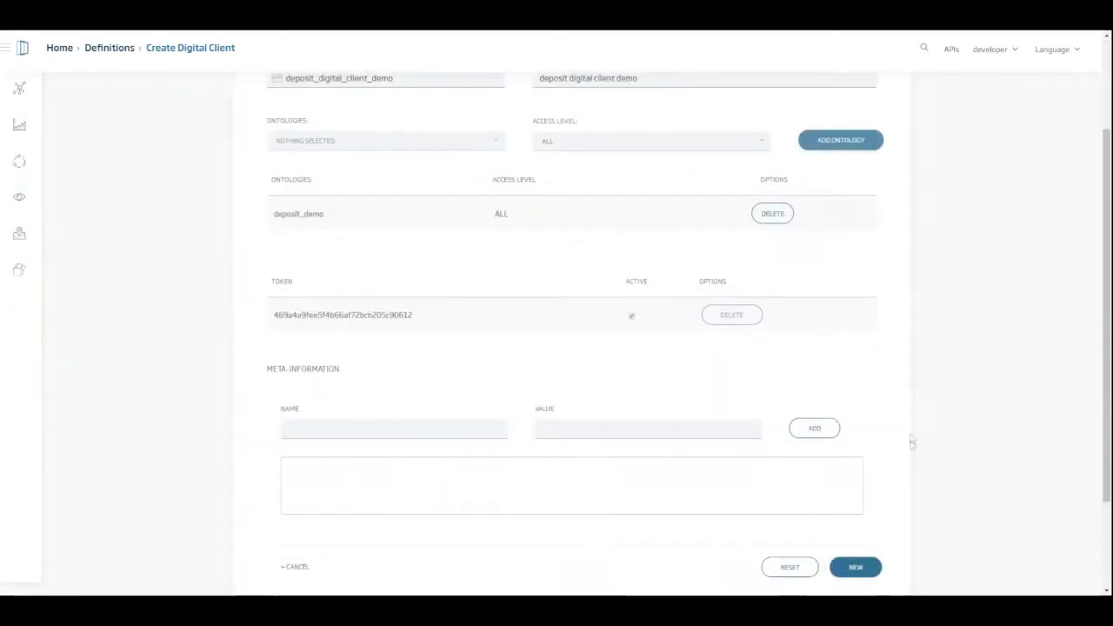
# Step: Create the digital client, and start a new digital client simulation with the ID deposit_sim_demo
pyautogui.click(858, 569)
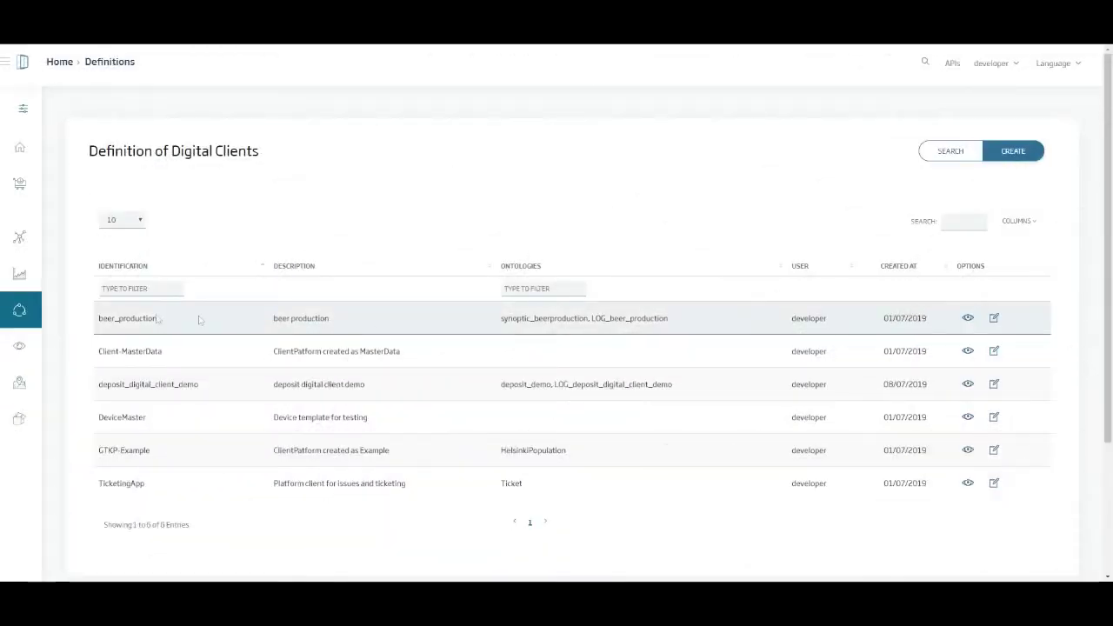
pyautogui.moveTo(19, 313)
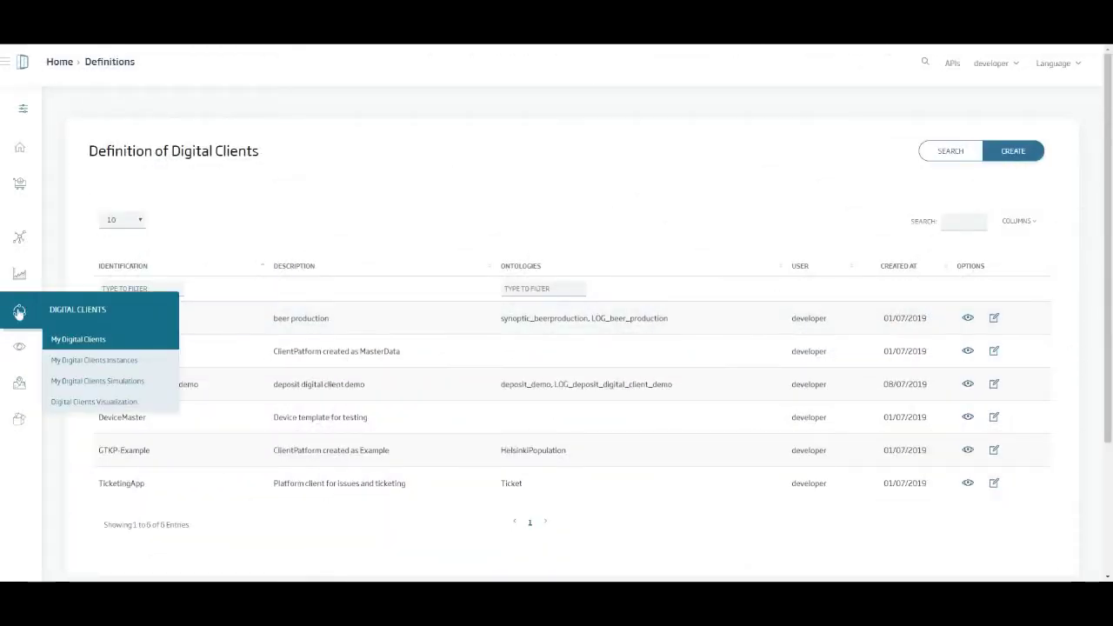
pyautogui.click(87, 390)
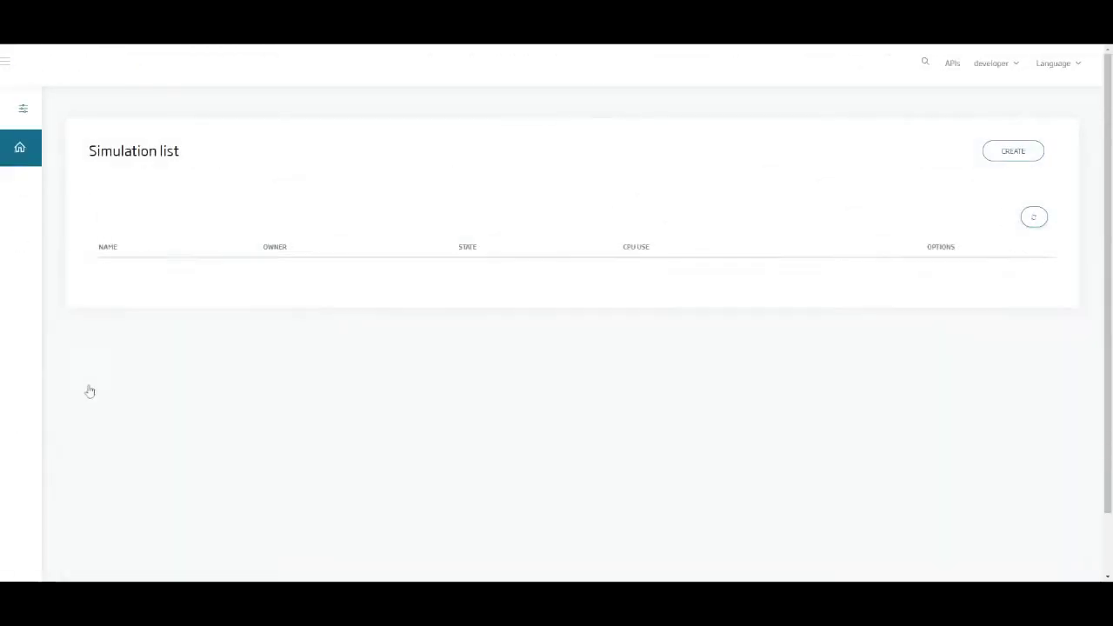
pyautogui.click(1011, 154)
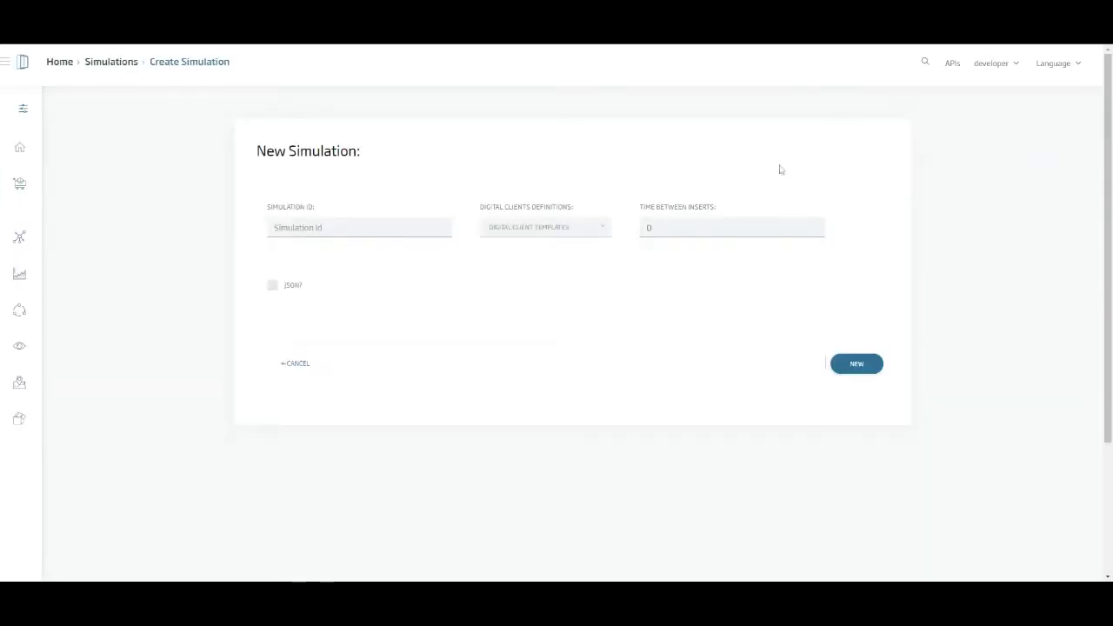
pyautogui.write('deposit_sim_demo')
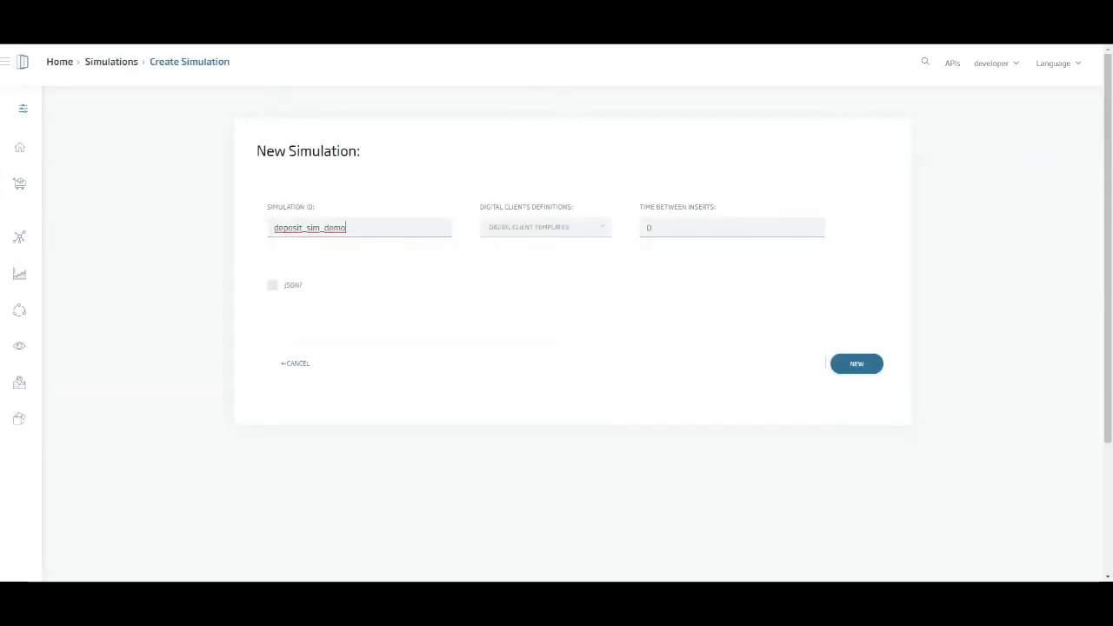
# Step: Base the simulation on deposit_digital_client_demo and the deposit_demo ontology, with a time between inserts of 3
pyautogui.click(564, 233)
pyautogui.click(565, 279)
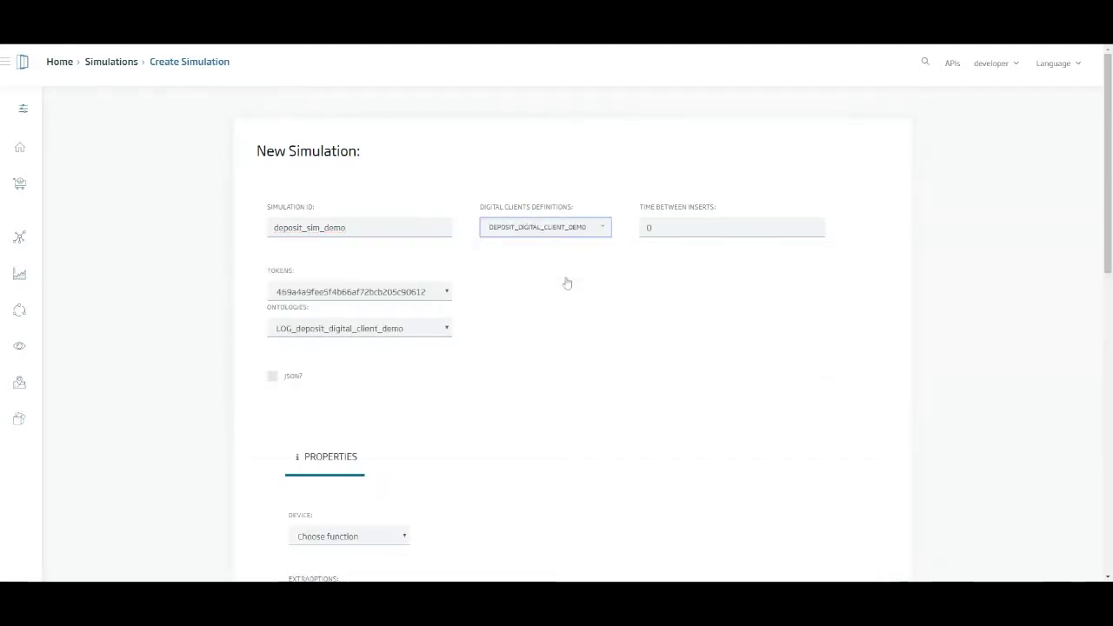
pyautogui.click(413, 333)
pyautogui.click(412, 346)
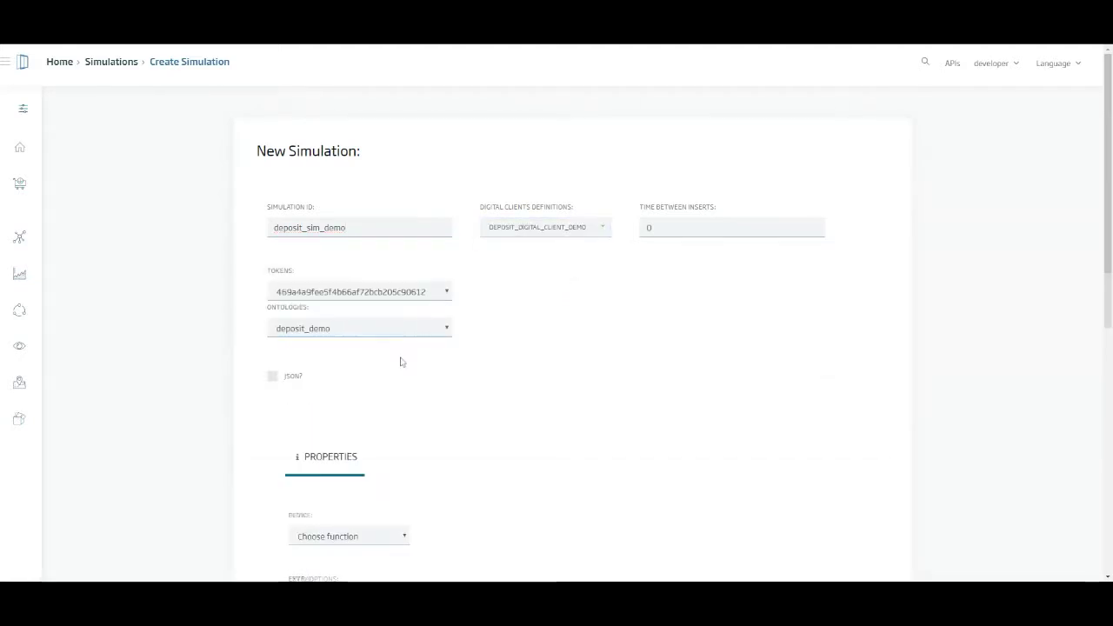
pyautogui.moveTo(657, 228); pyautogui.dragTo(637, 233)
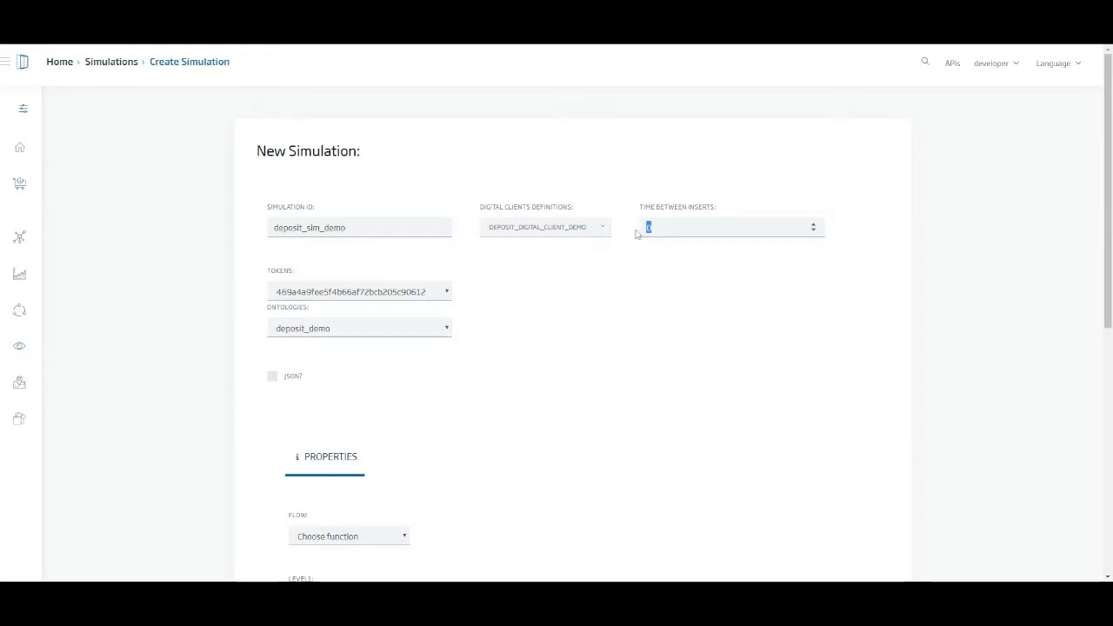
pyautogui.write('3')
# Step: Simulate the flow property with RANDOM_NUMBER from 10 to 50 at a decimal precision of 2
pyautogui.scroll(-5, 654, 287)
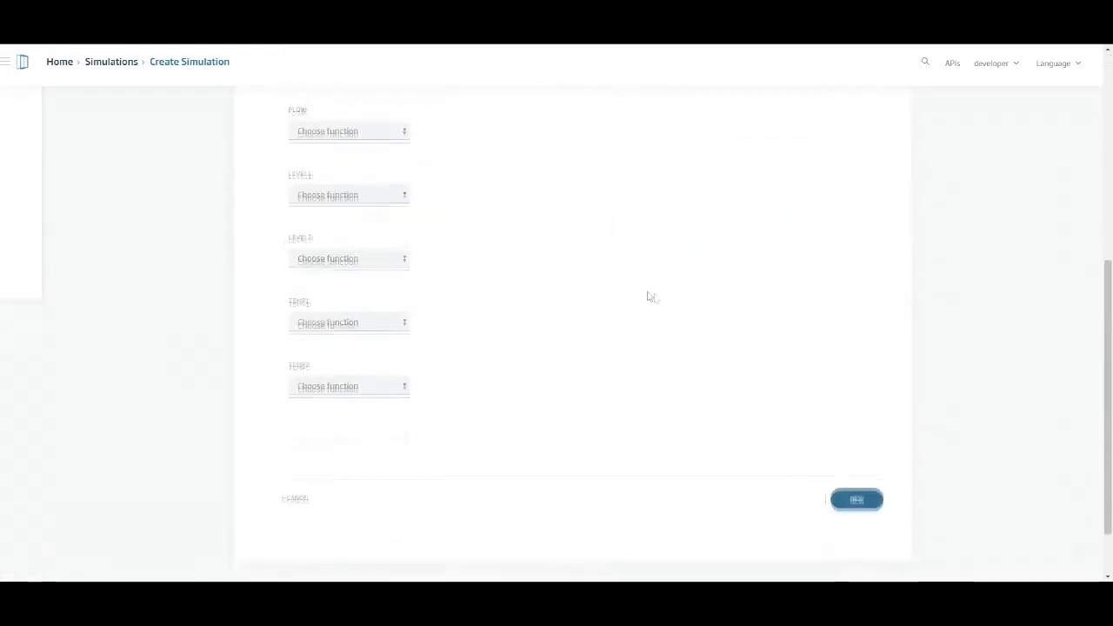
pyautogui.click(389, 136)
pyautogui.click(353, 179)
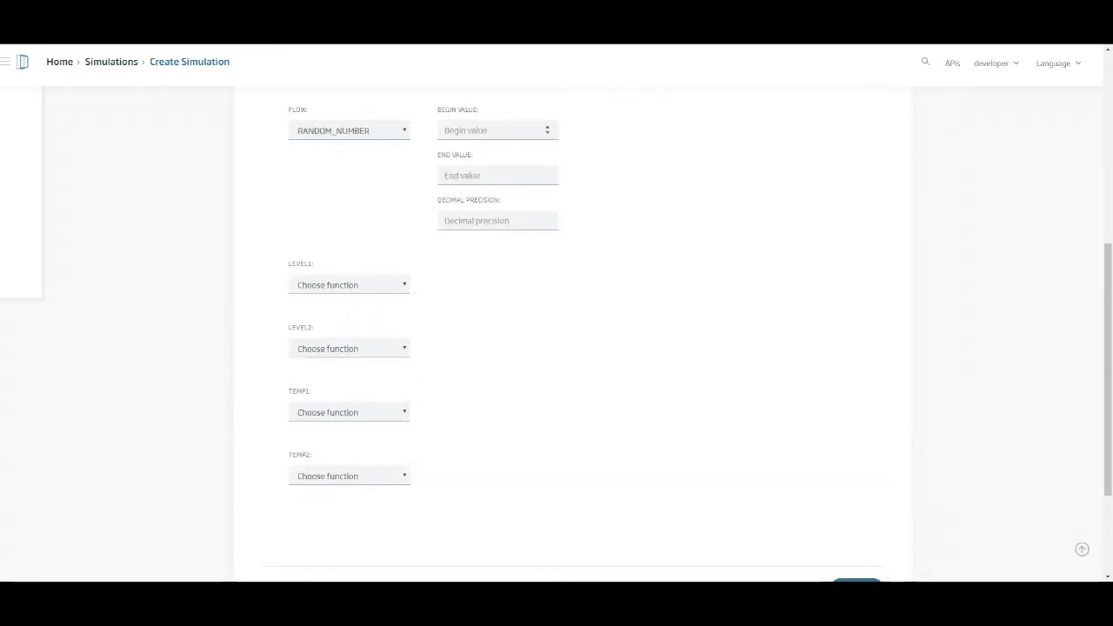
pyautogui.click(487, 131)
pyautogui.write('1')
pyautogui.write('50')
pyautogui.press('Tab')
pyautogui.write('2')
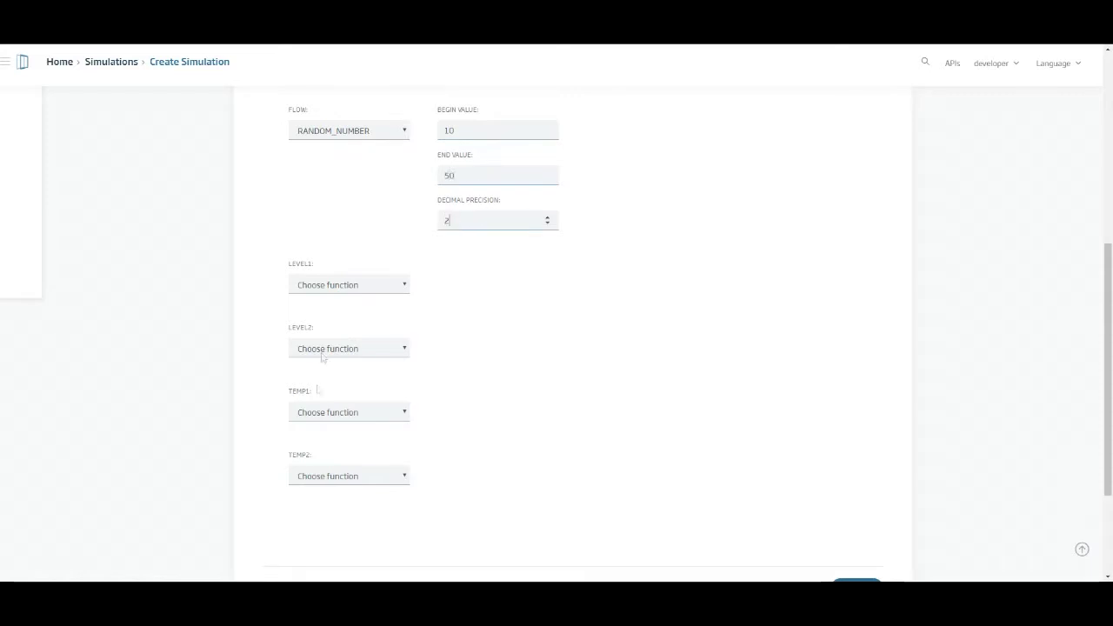
# Step: Simulate the level1 property with RANDOM_NUMBER from 0 to 100 at a decimal precision of 2
pyautogui.click(355, 300)
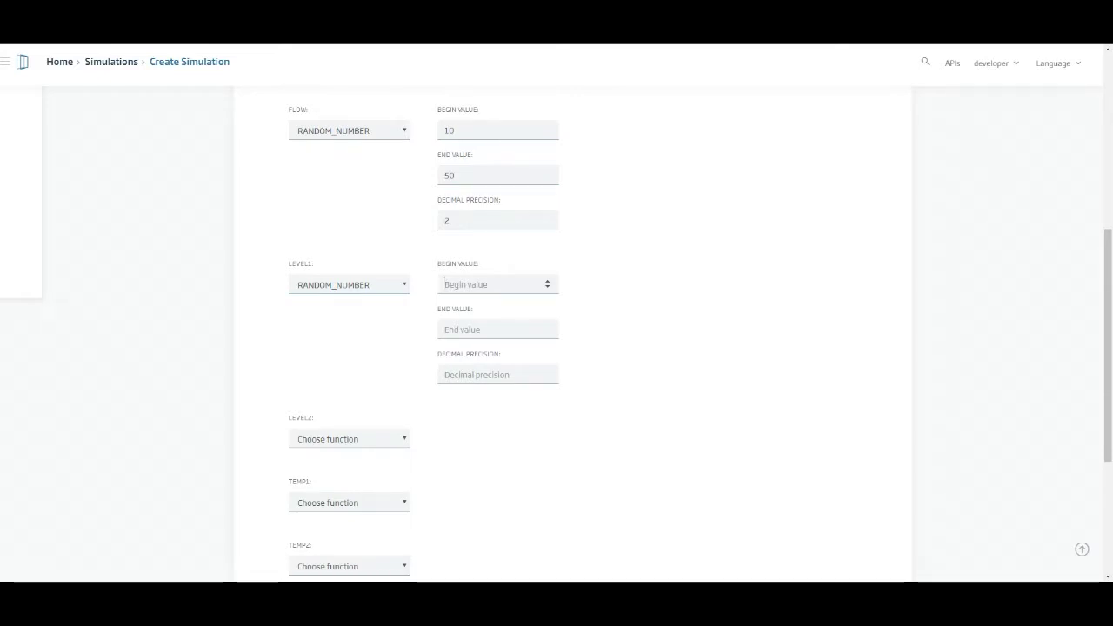
pyautogui.write('0')
pyautogui.press('Tab')
pyautogui.write('100')
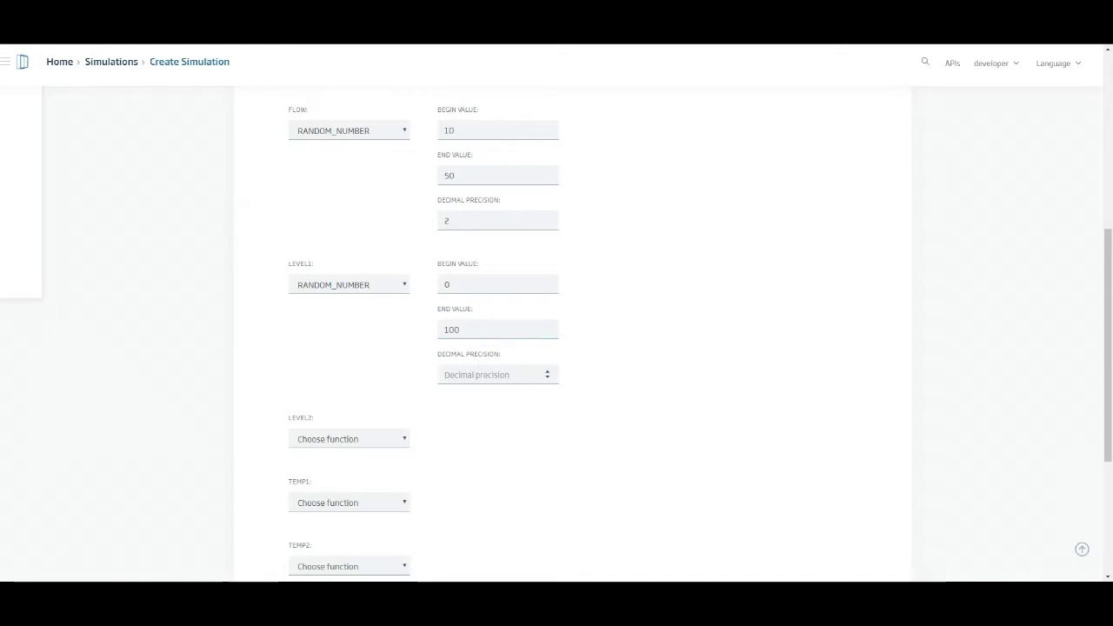
pyautogui.write('2')
# Step: Simulate the level2 property with RANDOM_NUMBER from 0 to 100 at a decimal precision of 2
pyautogui.click(380, 453)
pyautogui.press('Tab')
pyautogui.write('0')
pyautogui.press('Tab')
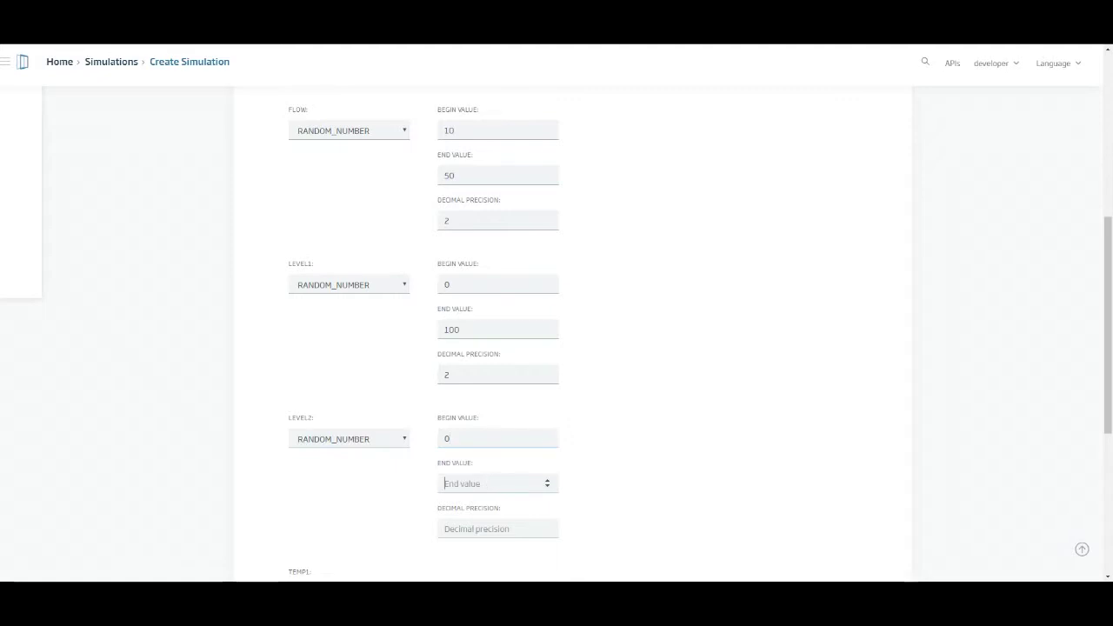
pyautogui.write('100')
pyautogui.write('2')
# Step: Simulate the temp1 property with RANDOM_NUMBER from 0 to 50 at a decimal precision of 2
pyautogui.scroll(-3, 621, 540)
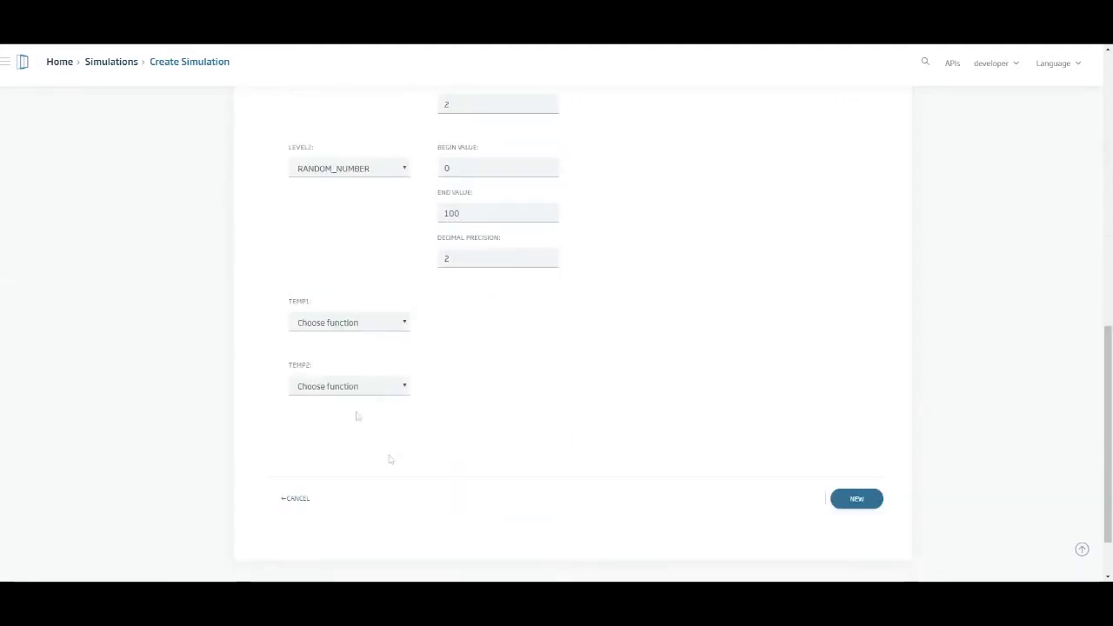
pyautogui.click(355, 337)
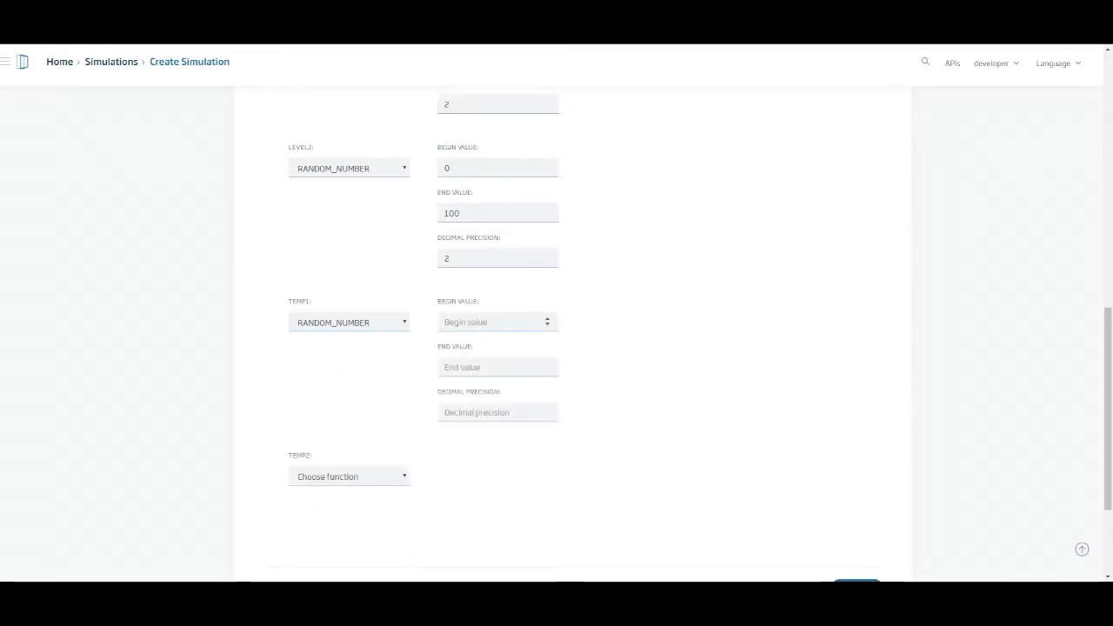
pyautogui.write('0')
pyautogui.click(485, 366)
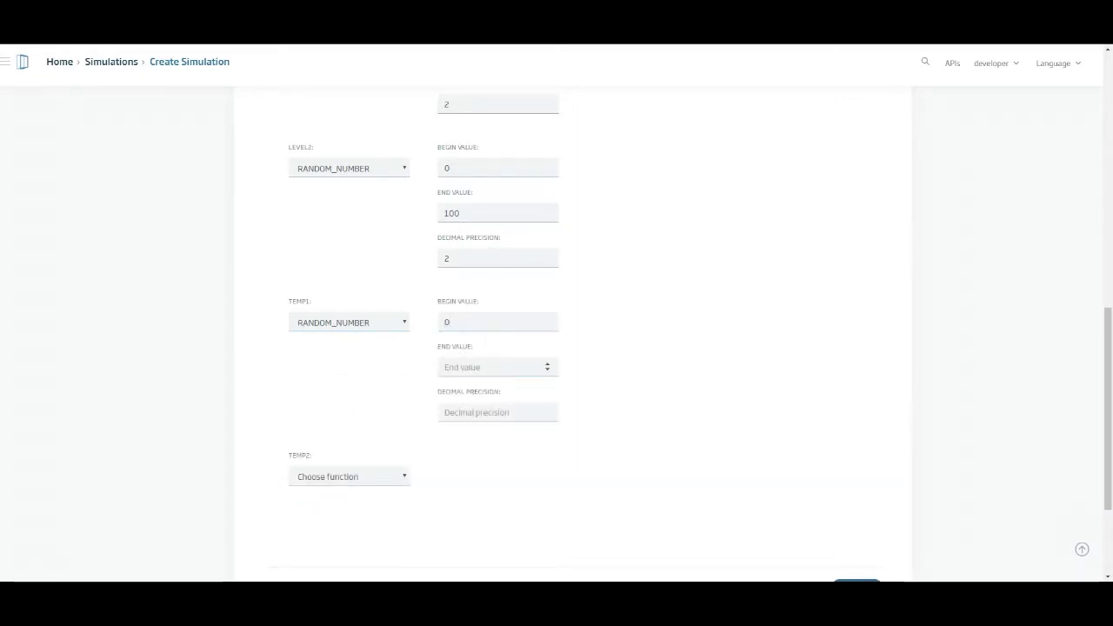
pyautogui.write('50')
pyautogui.write('2')
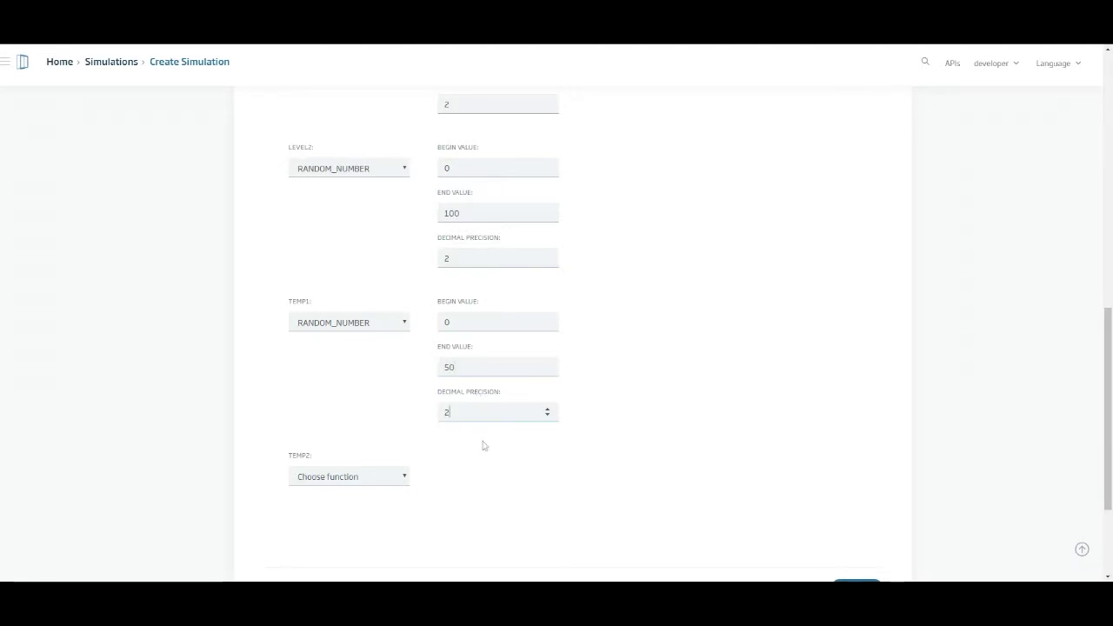
# Step: Simulate the temp2 property with RANDOM_NUMBER from 0 to 50 at a decimal precision of 2, and create the simulation
pyautogui.click(383, 484)
pyautogui.click(370, 522)
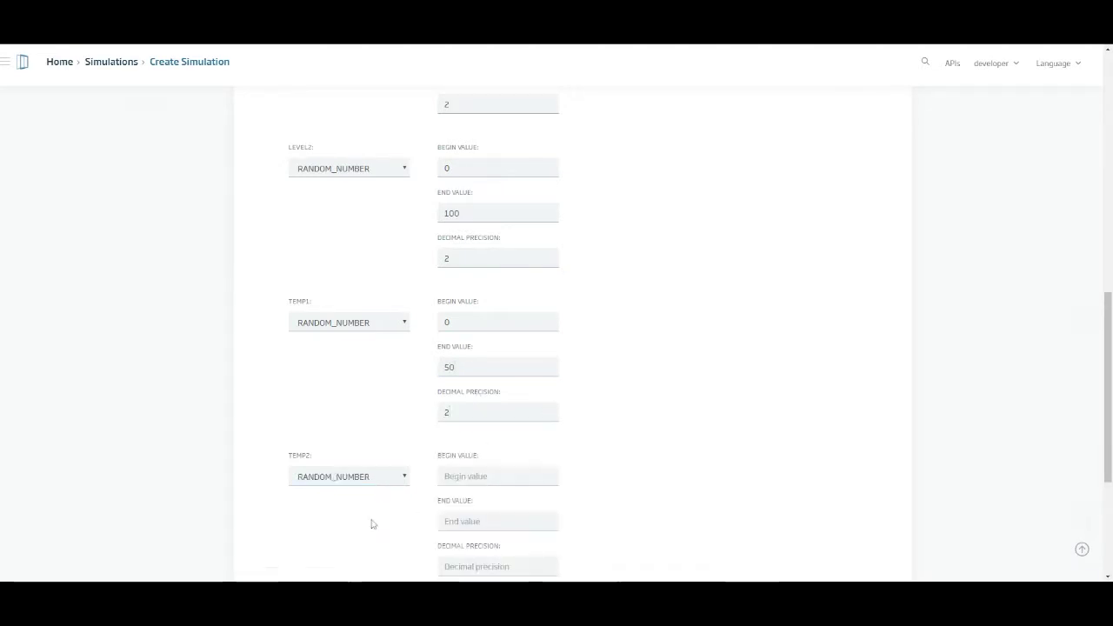
pyautogui.write('0')
pyautogui.press('Tab')
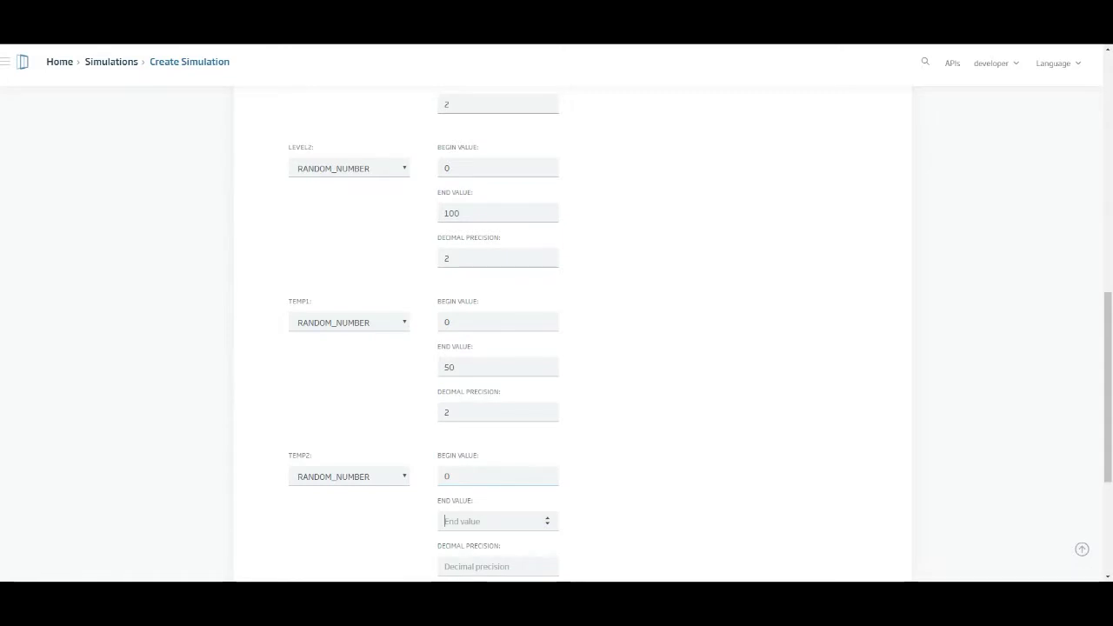
pyautogui.write('50')
pyautogui.scroll(-3, 683, 534)
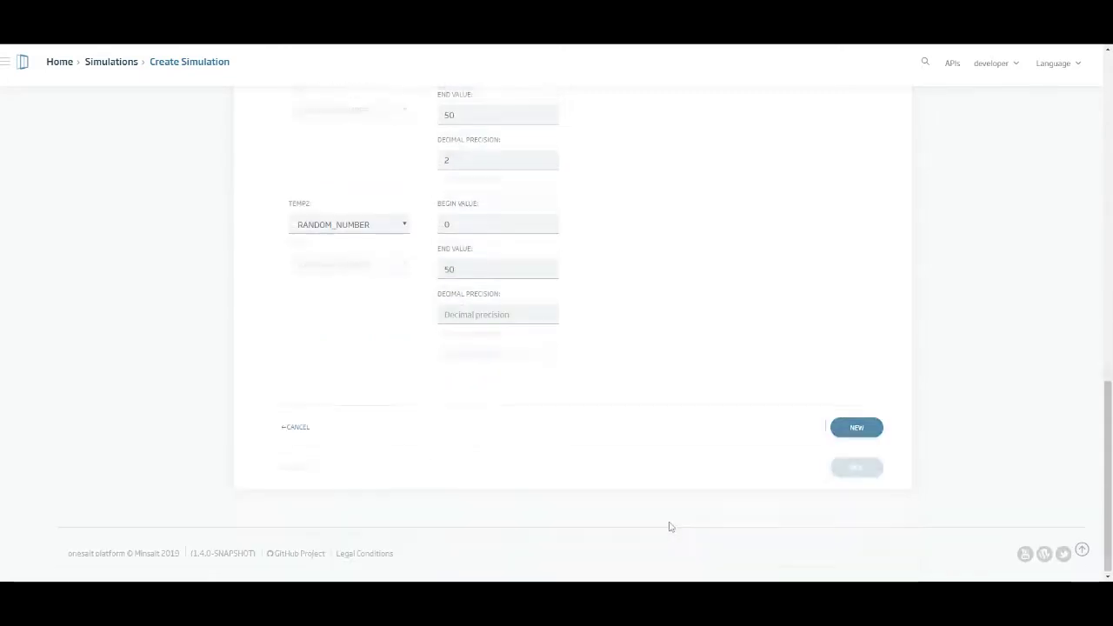
pyautogui.write('2')
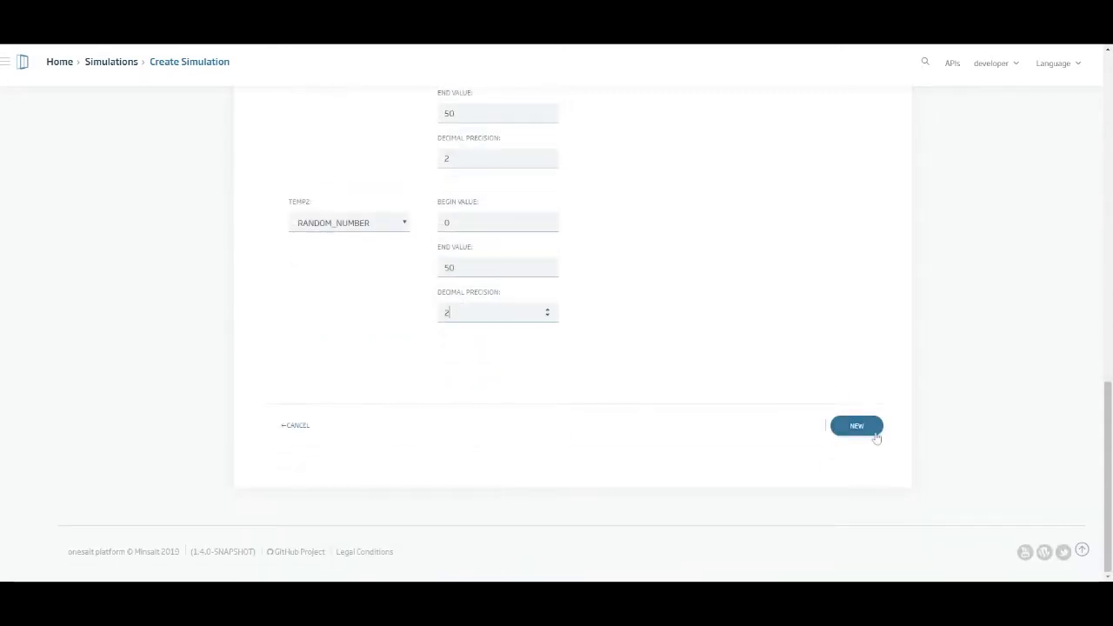
pyautogui.click(858, 427)
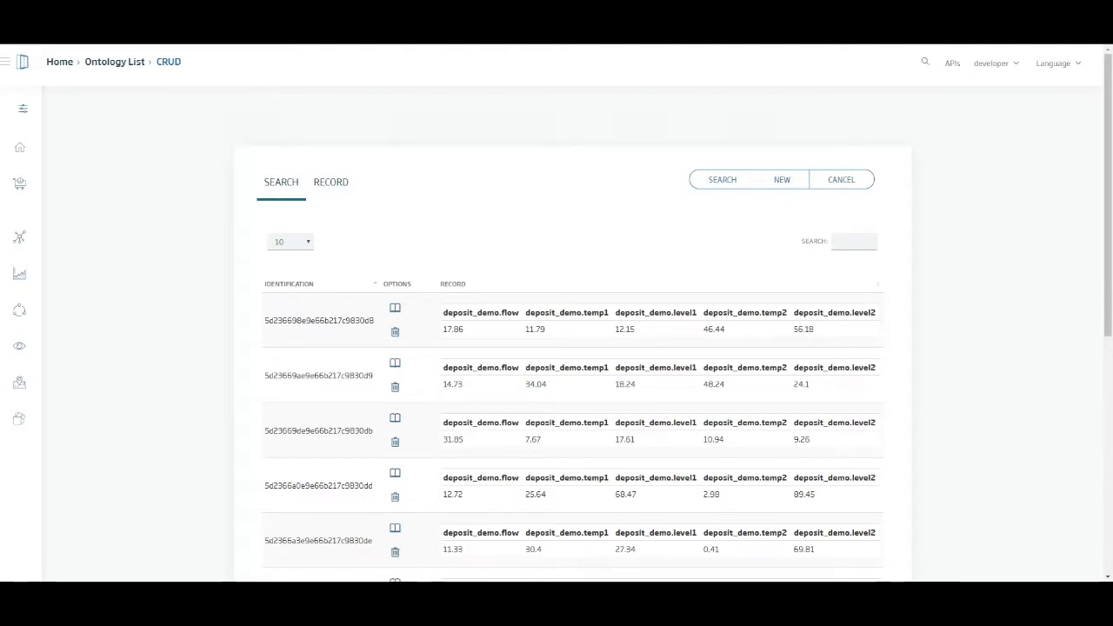
# Step: Create a new synoptic with deposit_synoptic_demo as both its identification and description
pyautogui.moveTo(87, 310)
pyautogui.moveTo(19, 274)
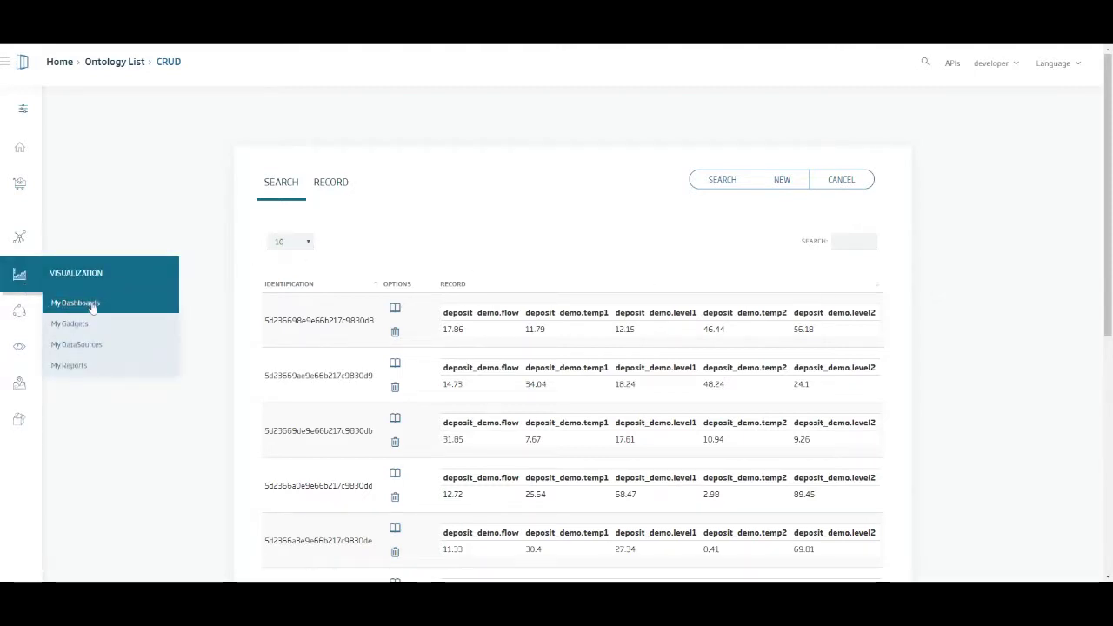
pyautogui.click(126, 305)
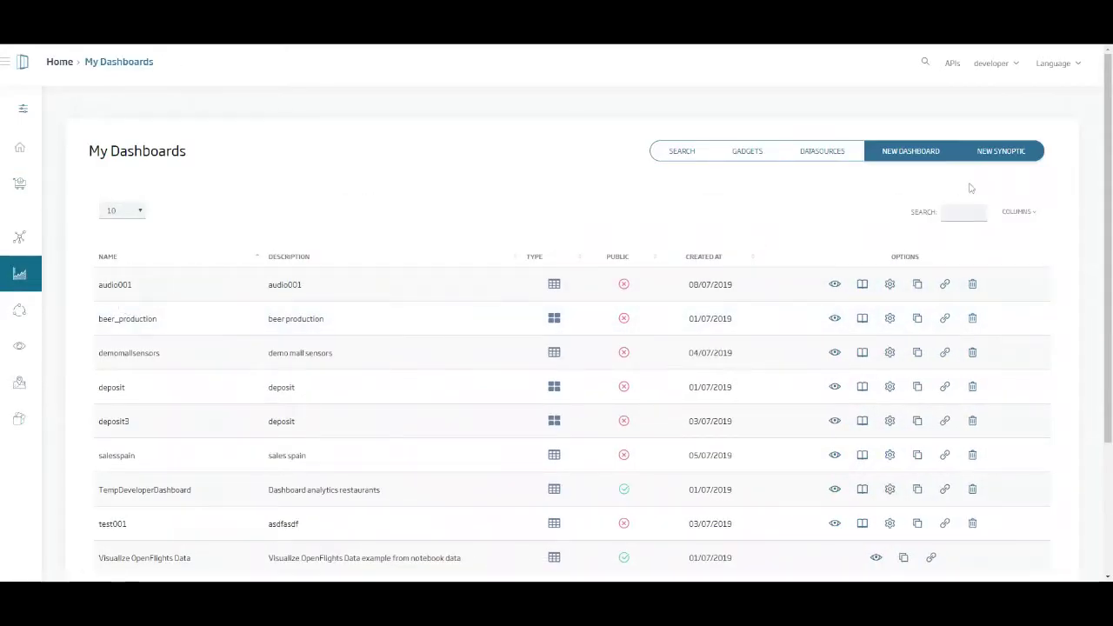
pyautogui.click(999, 154)
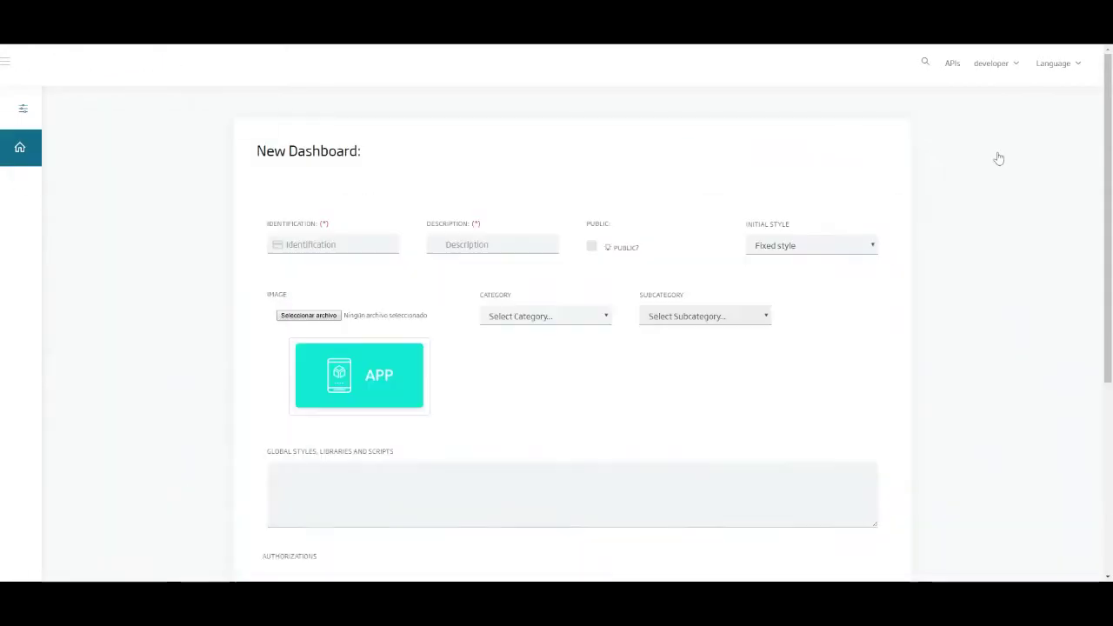
pyautogui.write('deposit_synoptic_demo')
pyautogui.click(493, 244)
pyautogui.write('deposit_synoptic_demo')
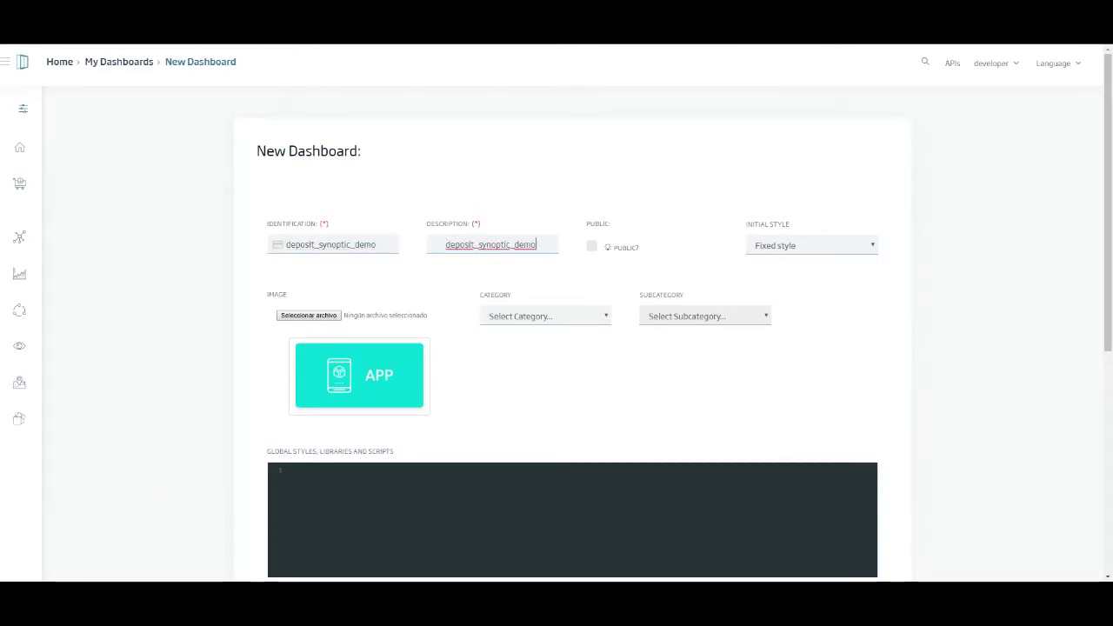
pyautogui.scroll(-3, 813, 316)
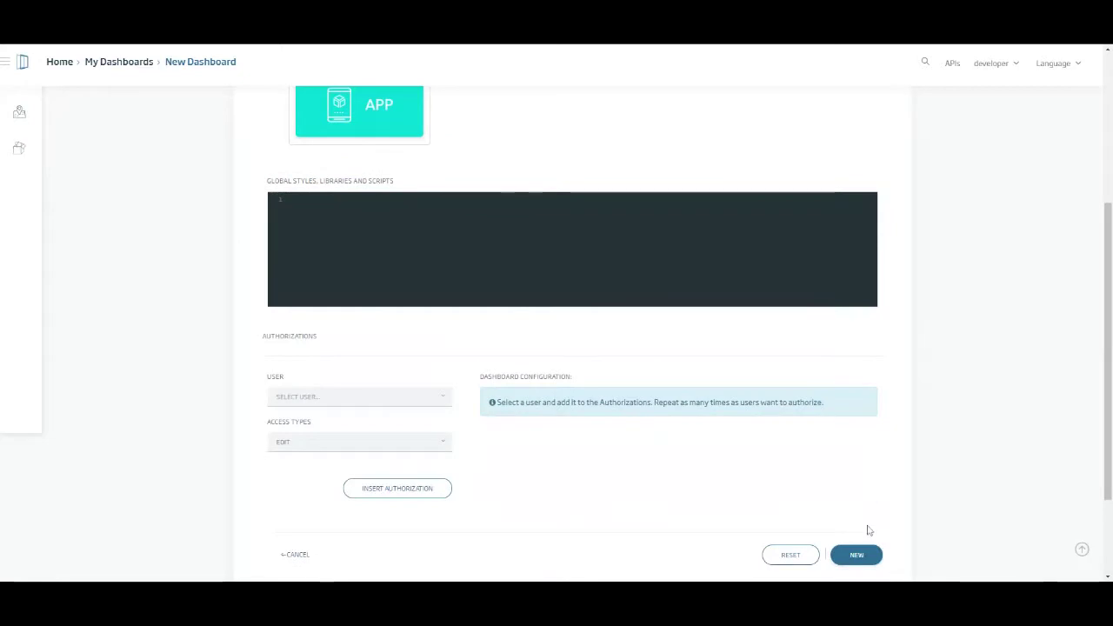
pyautogui.click(855, 557)
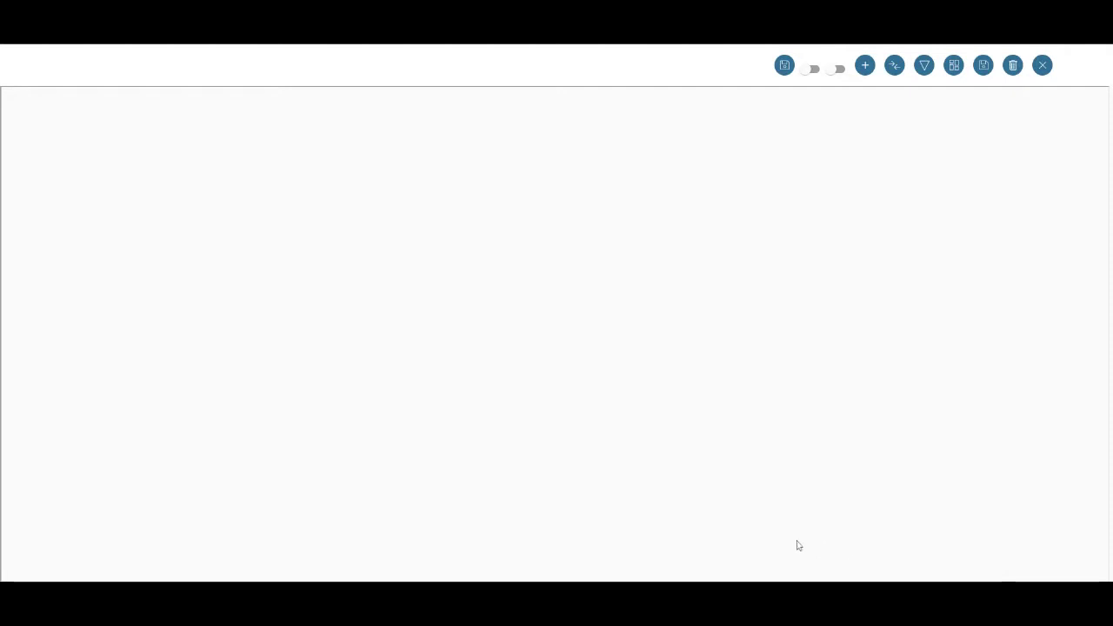
pyautogui.moveTo(1105, 578); pyautogui.dragTo(1076, 575)
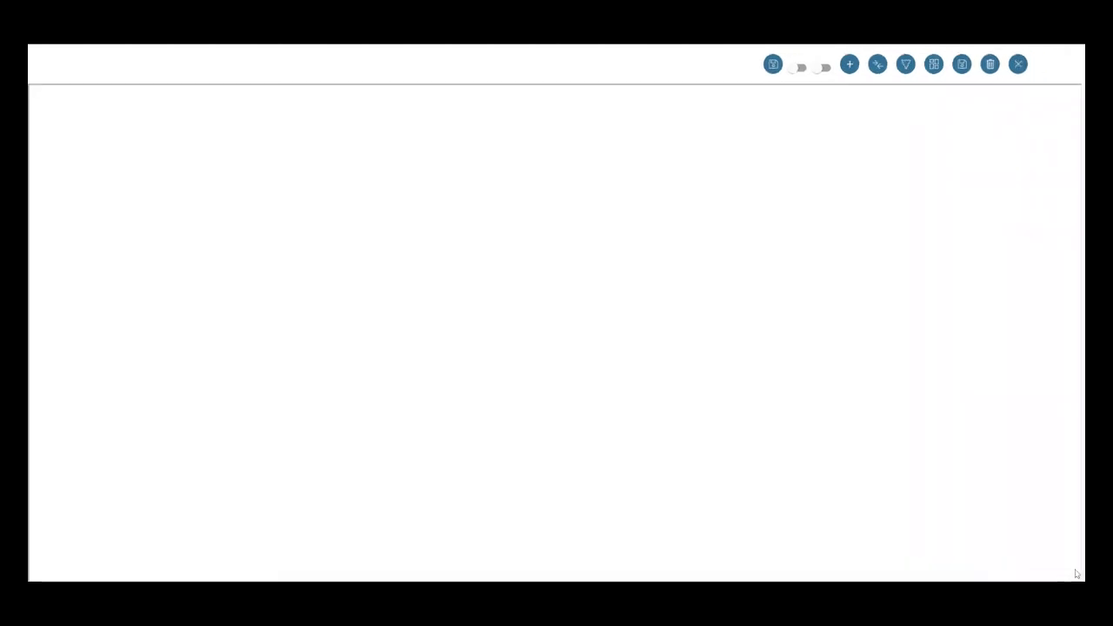
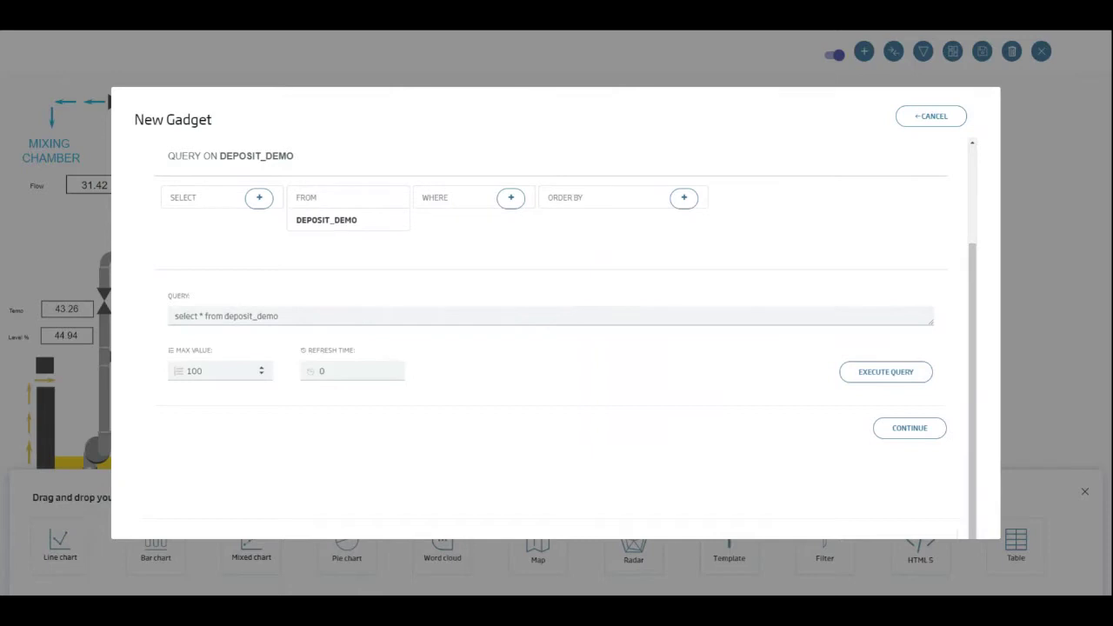
# Step: Replace the new gadget's query with "select c from deposit_demo as c order by contextData.timestampMillis desc limit 50" and execute it
pyautogui.moveTo(281, 316); pyautogui.dragTo(163, 324)
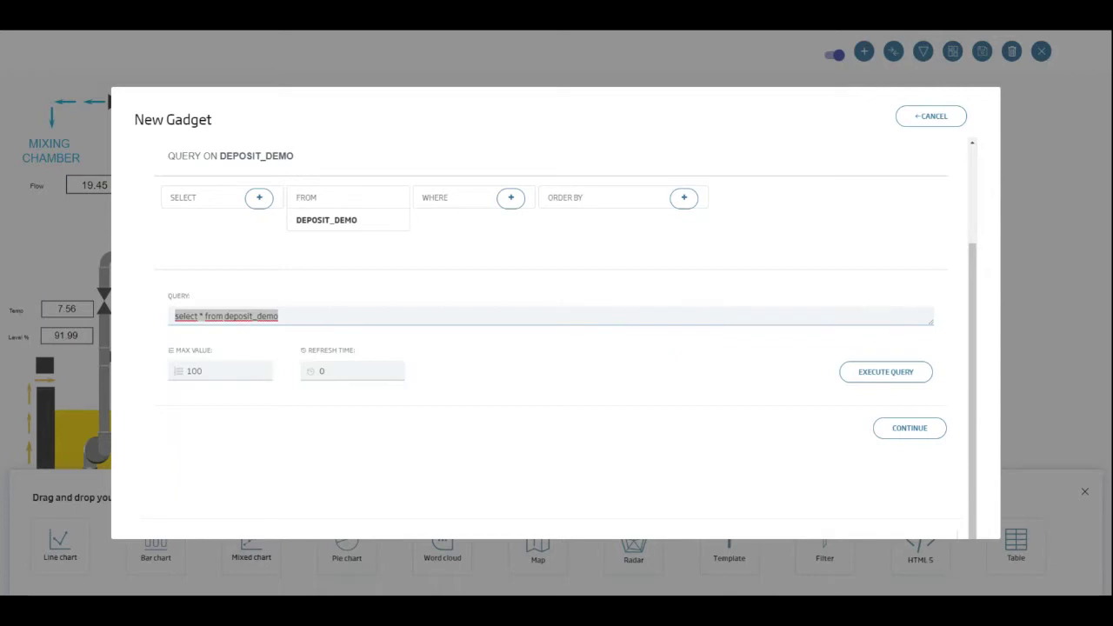
pyautogui.click(102, 314)
pyautogui.write('select c from deposit_demo as c order by contextData.timestampMillis desc limit 50')
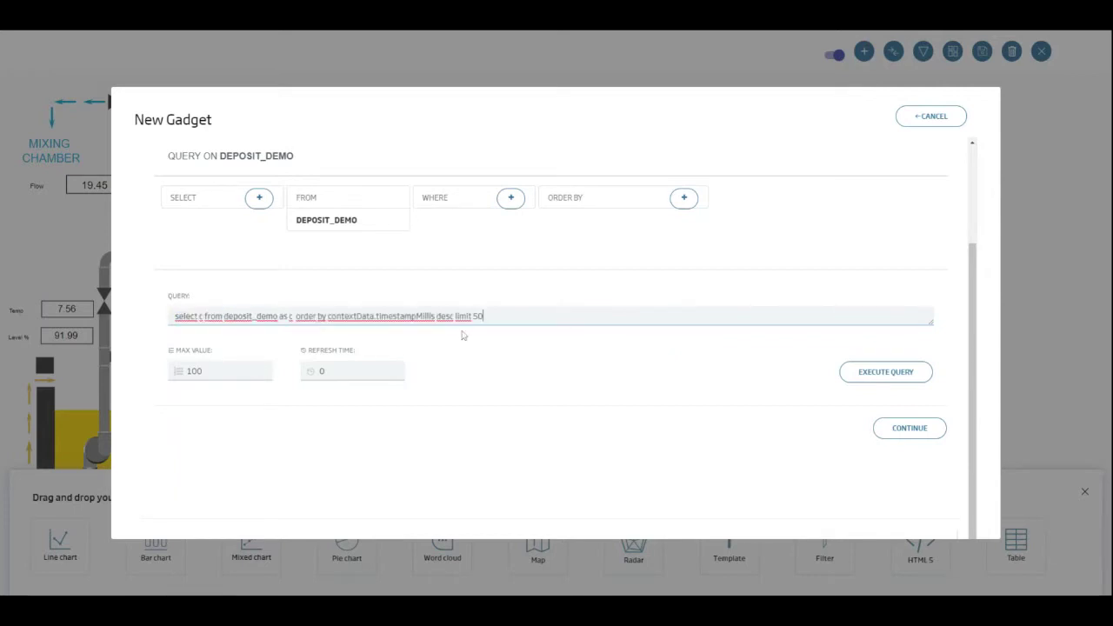
pyautogui.click(902, 380)
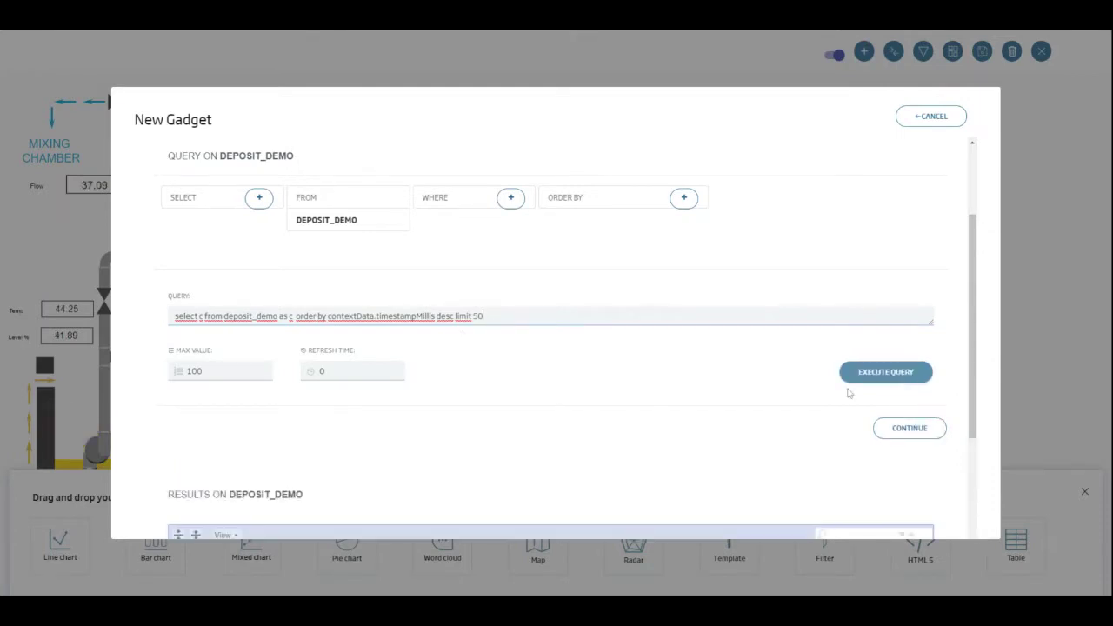
pyautogui.scroll(-2, 688, 427)
pyautogui.scroll(1, 635, 453)
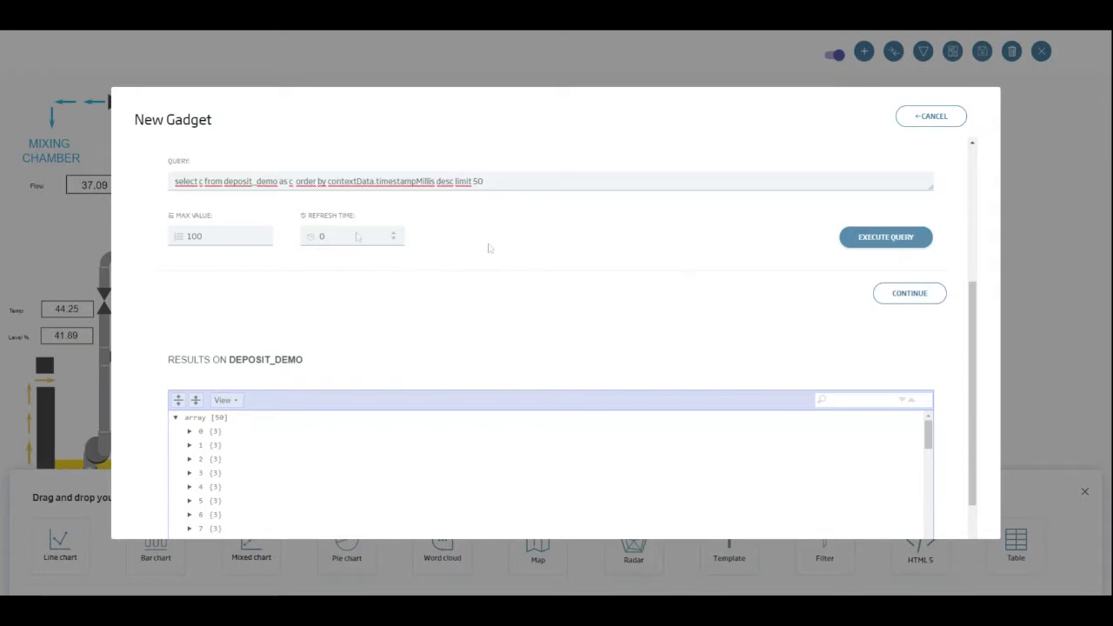
# Step: Configure the gadget's first measure with contextData.timestamp on the X axis, deposit_demo.temp1 on the Y axis and the name temperature
pyautogui.click(908, 296)
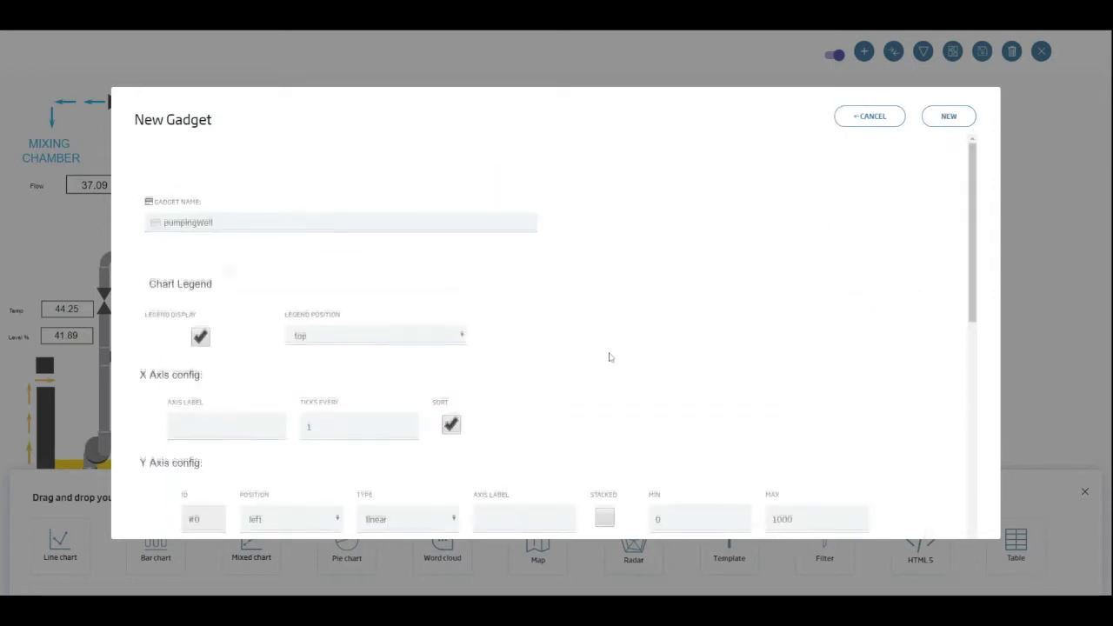
pyautogui.scroll(-3, 609, 357)
pyautogui.scroll(-4, 609, 336)
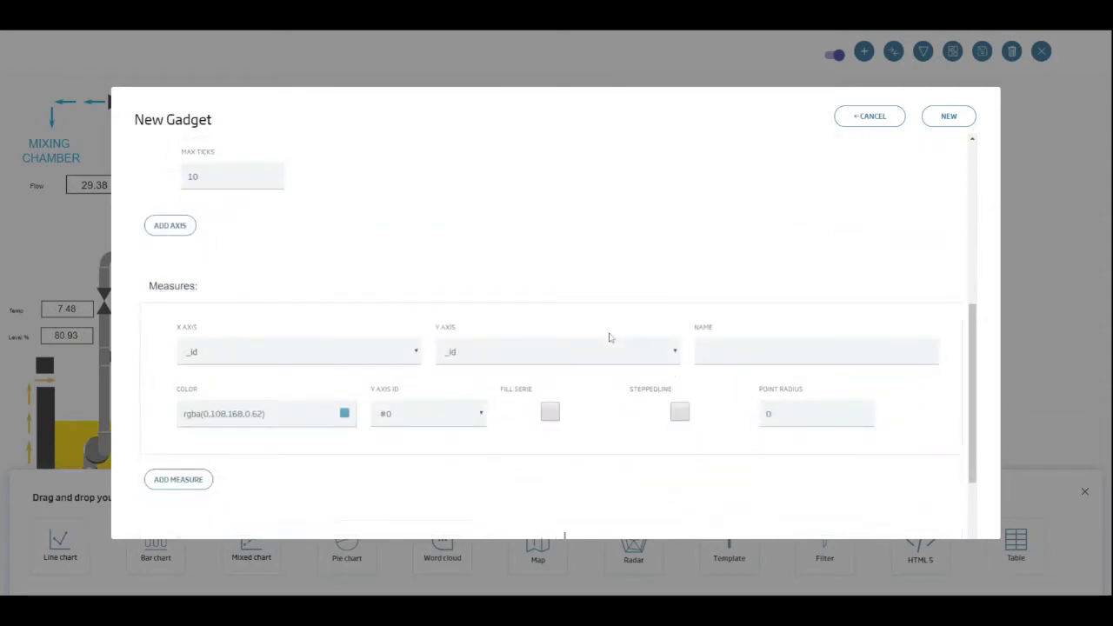
pyautogui.scroll(2, 339, 258)
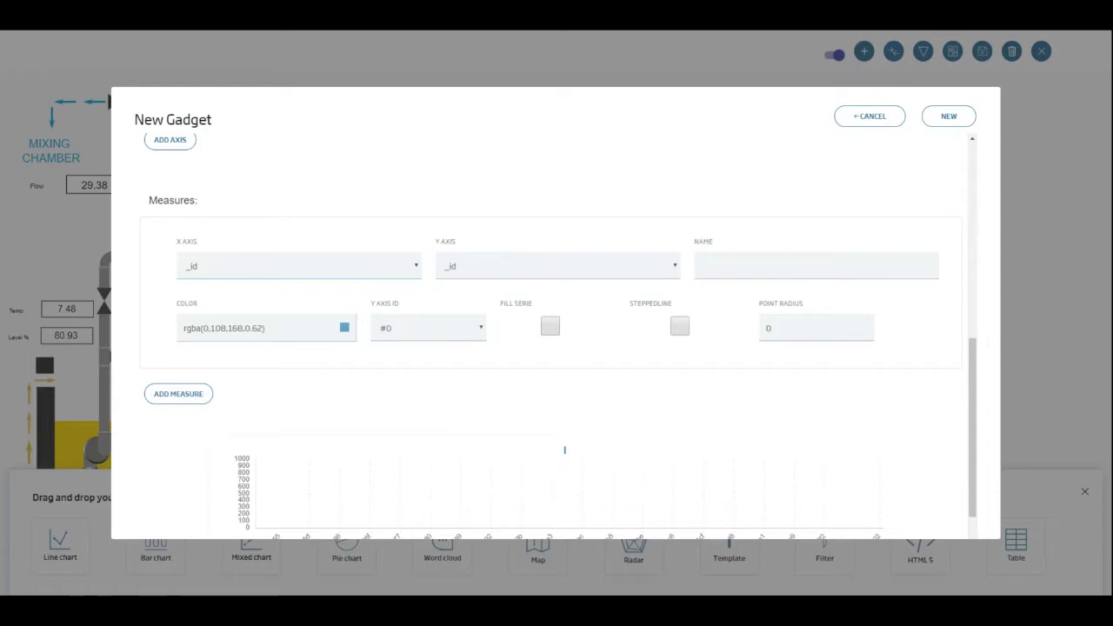
pyautogui.click(355, 285)
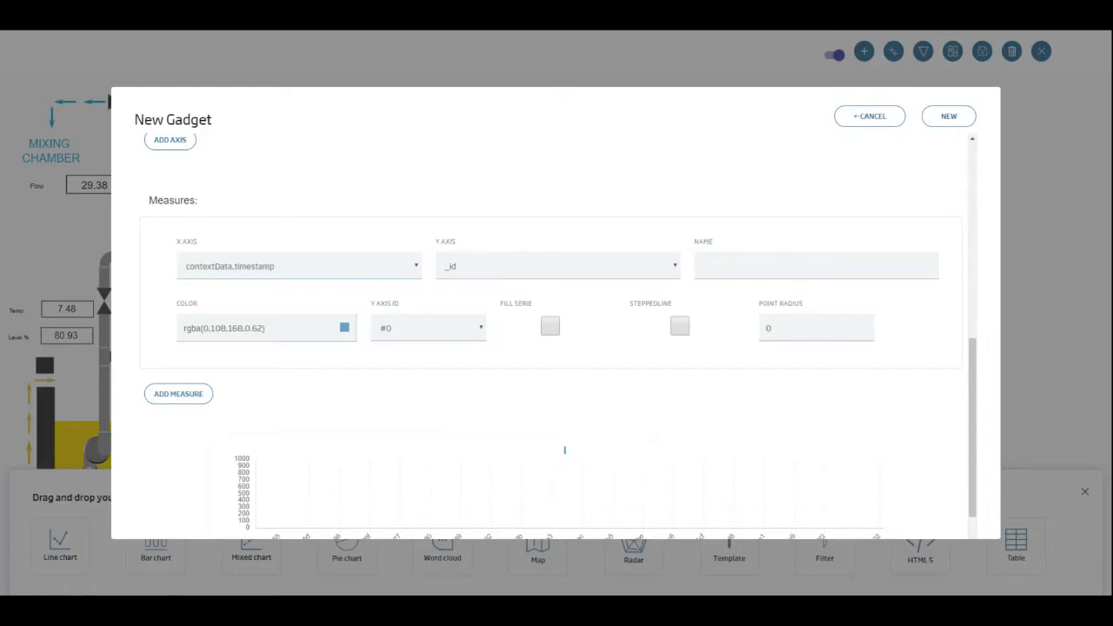
pyautogui.click(500, 285)
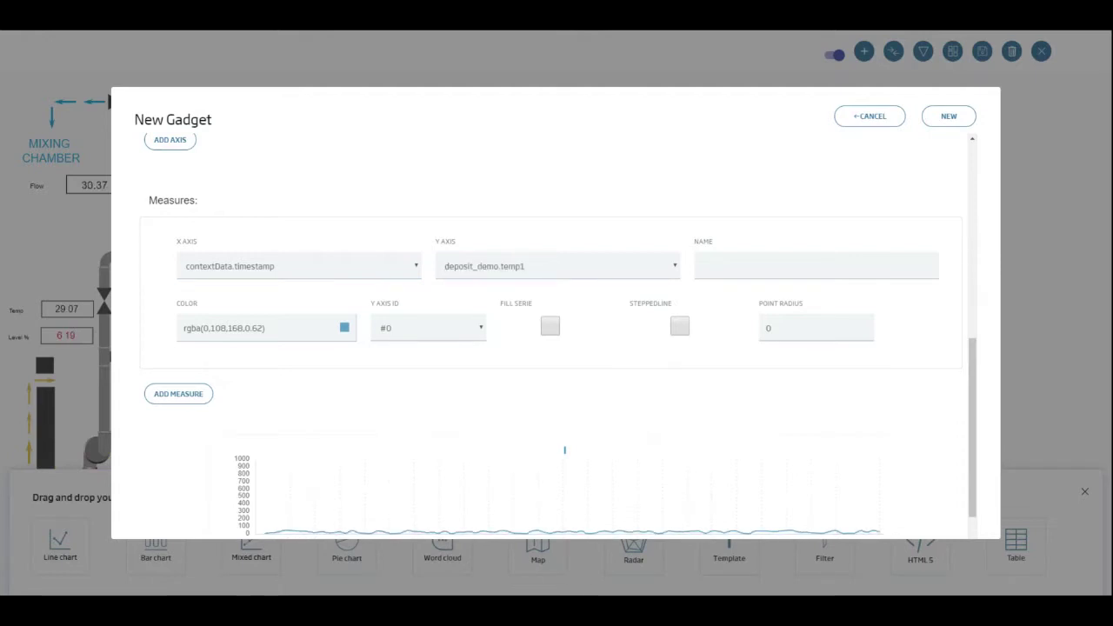
pyautogui.click(722, 266)
pyautogui.write('temperature')
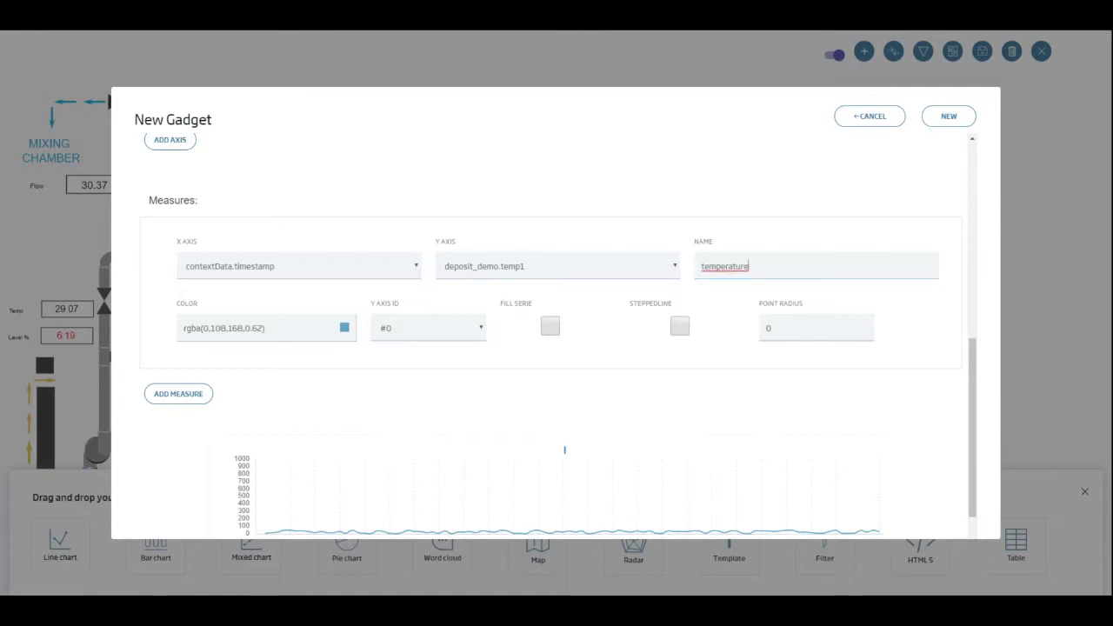
# Step: Add a second measure plotting deposit_demo.level1 against contextData.timestamp, coloured pink rgba(232,138,162,1) and named level
pyautogui.click(179, 394)
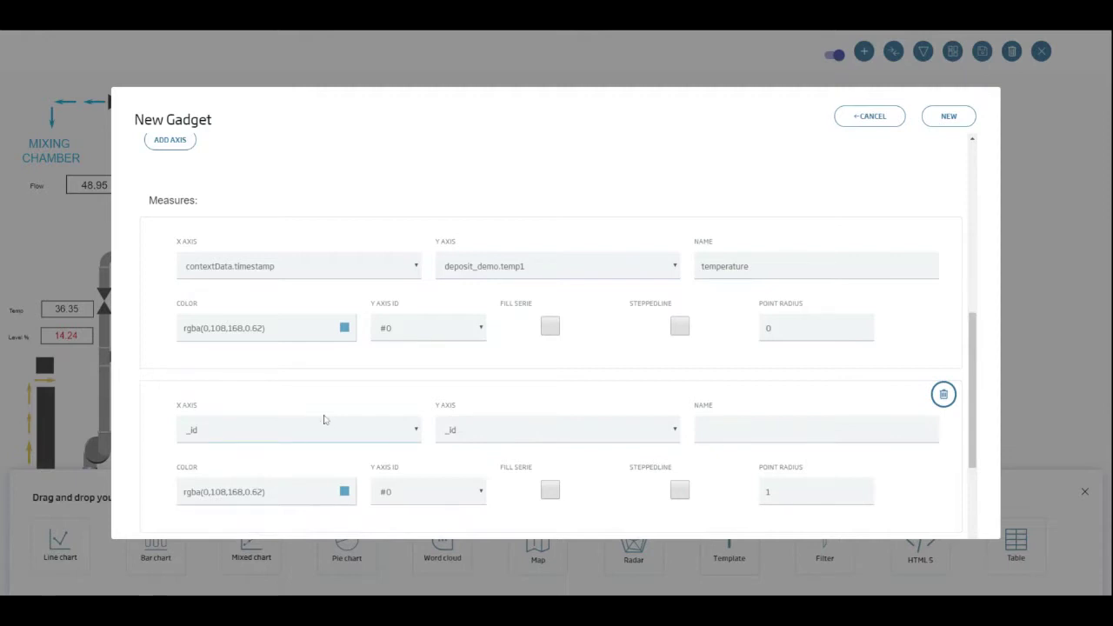
pyautogui.click(298, 430)
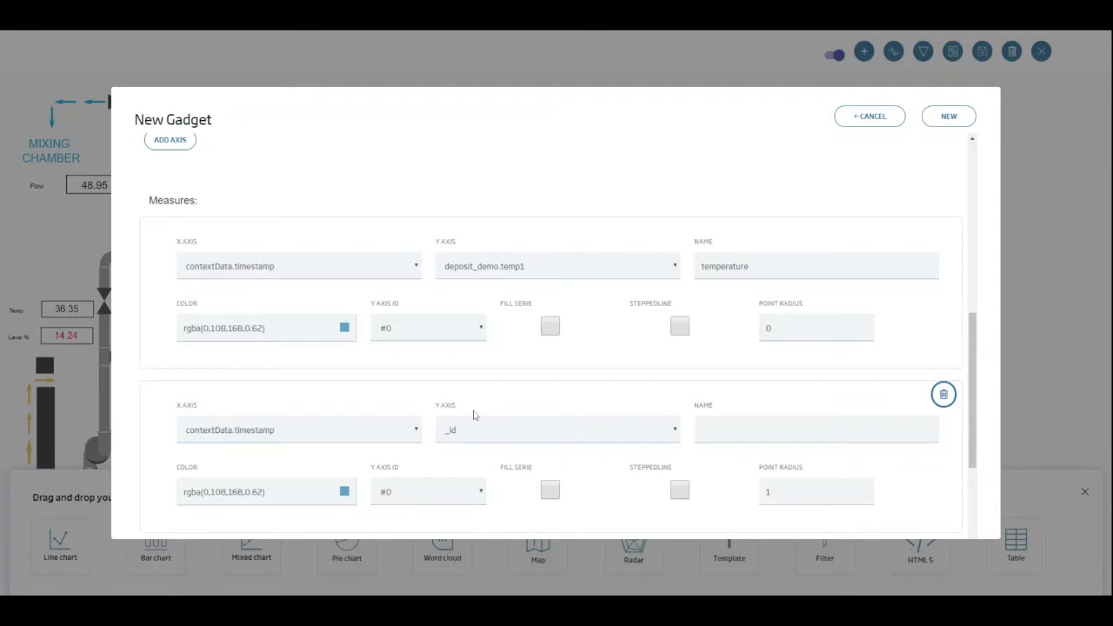
pyautogui.click(508, 272)
pyautogui.click(345, 493)
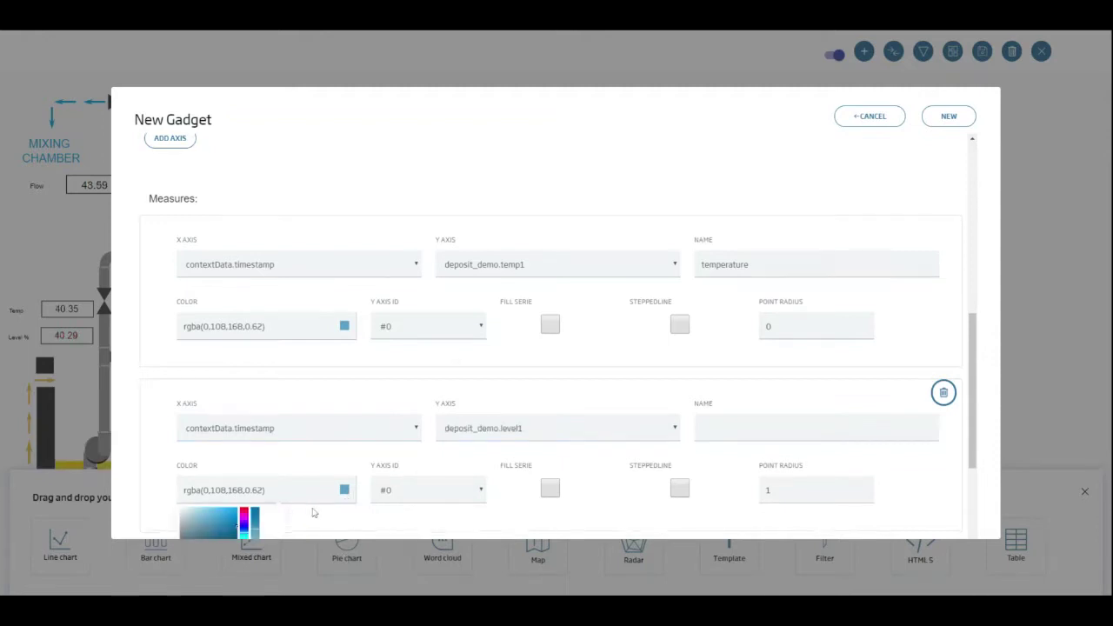
pyautogui.scroll(-2, 326, 491)
pyautogui.click(213, 446)
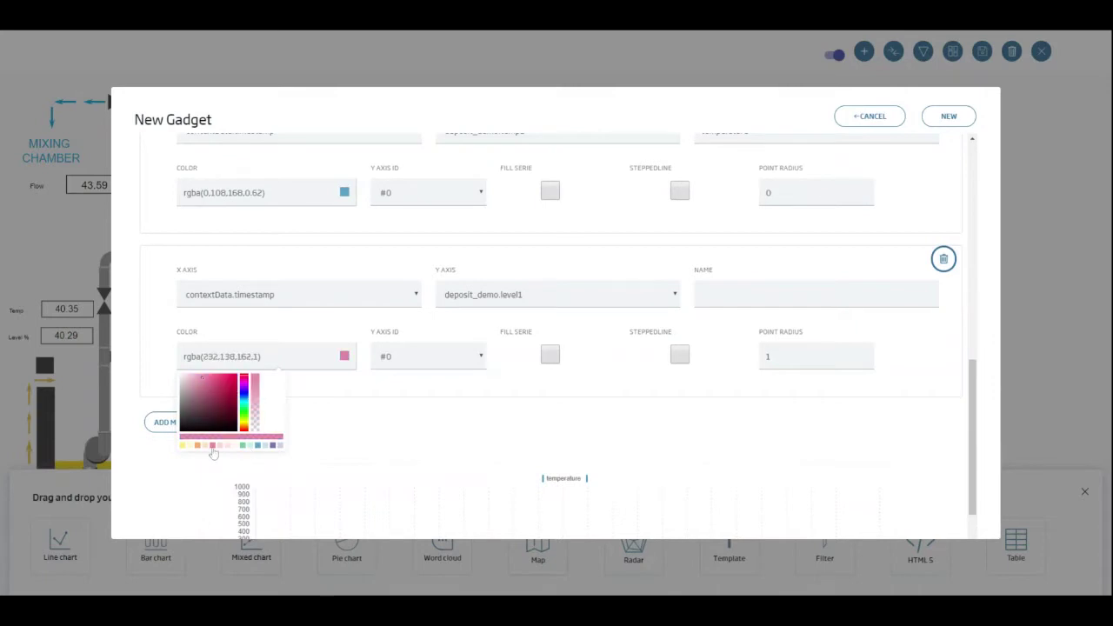
pyautogui.click(349, 410)
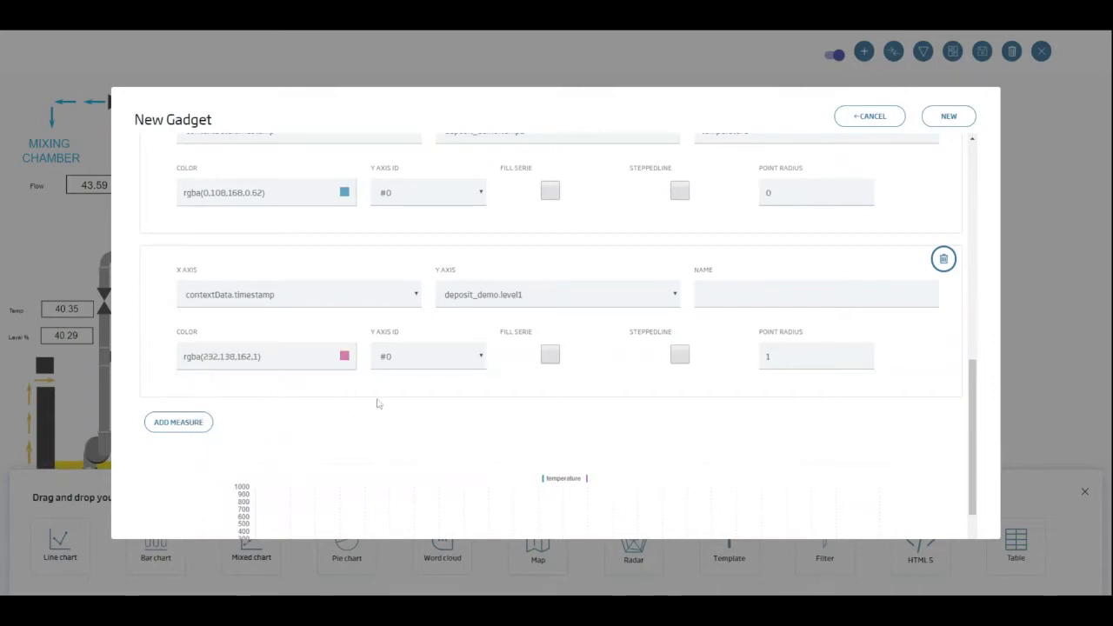
pyautogui.scroll(-2, 566, 410)
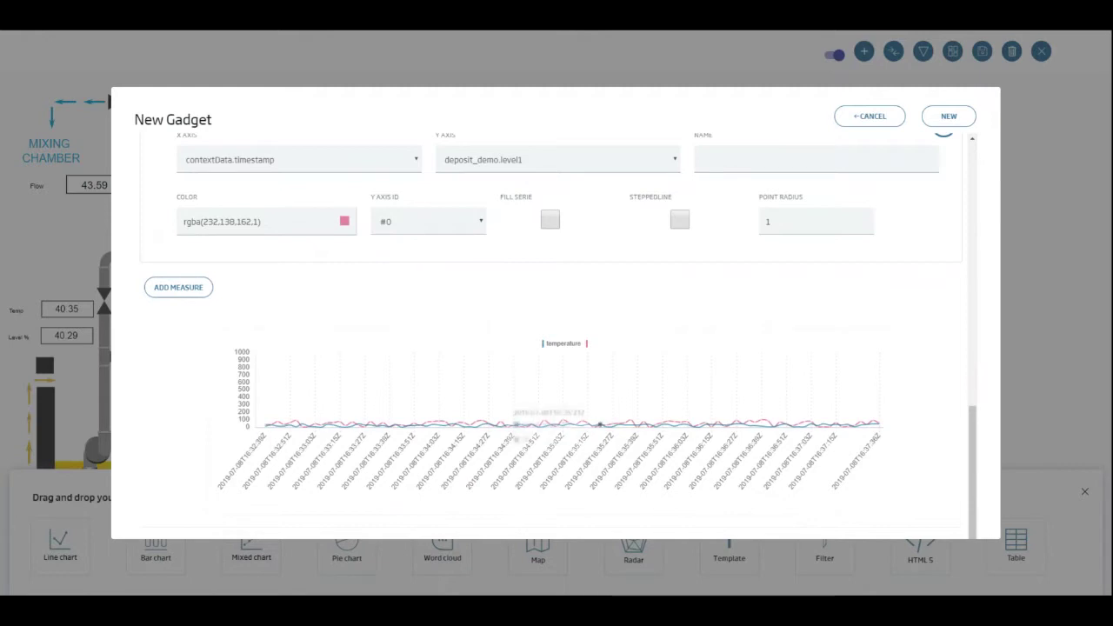
pyautogui.click(783, 159)
pyautogui.write('level')
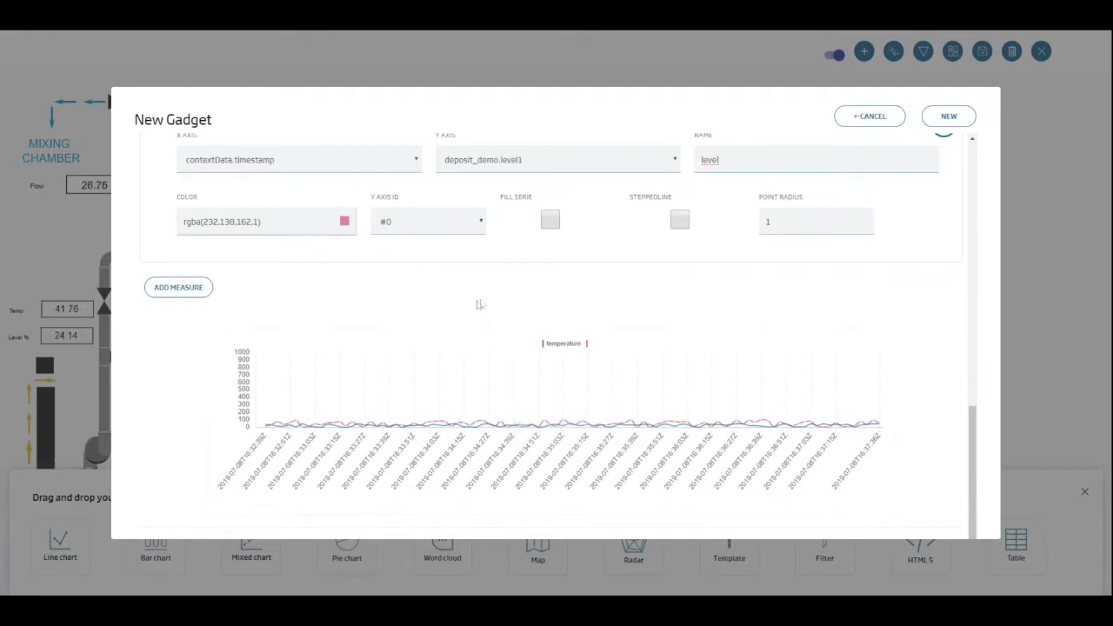
# Step: Set the chart's Y axis maximum to 100
pyautogui.scroll(7, 478, 306)
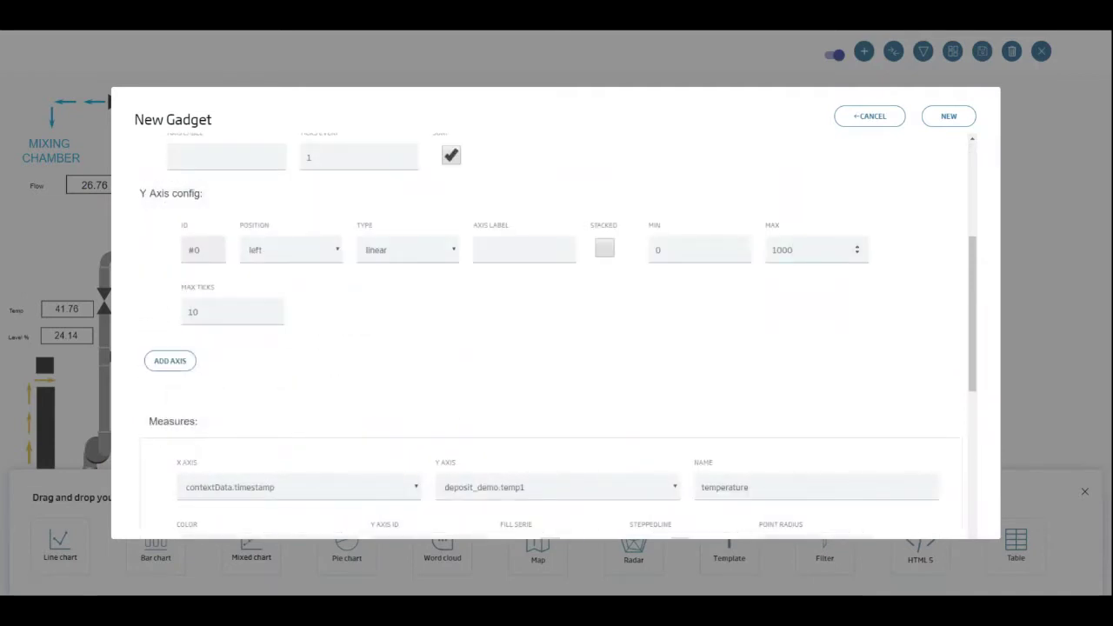
pyautogui.click(583, 336)
pyautogui.scroll(-5, 581, 326)
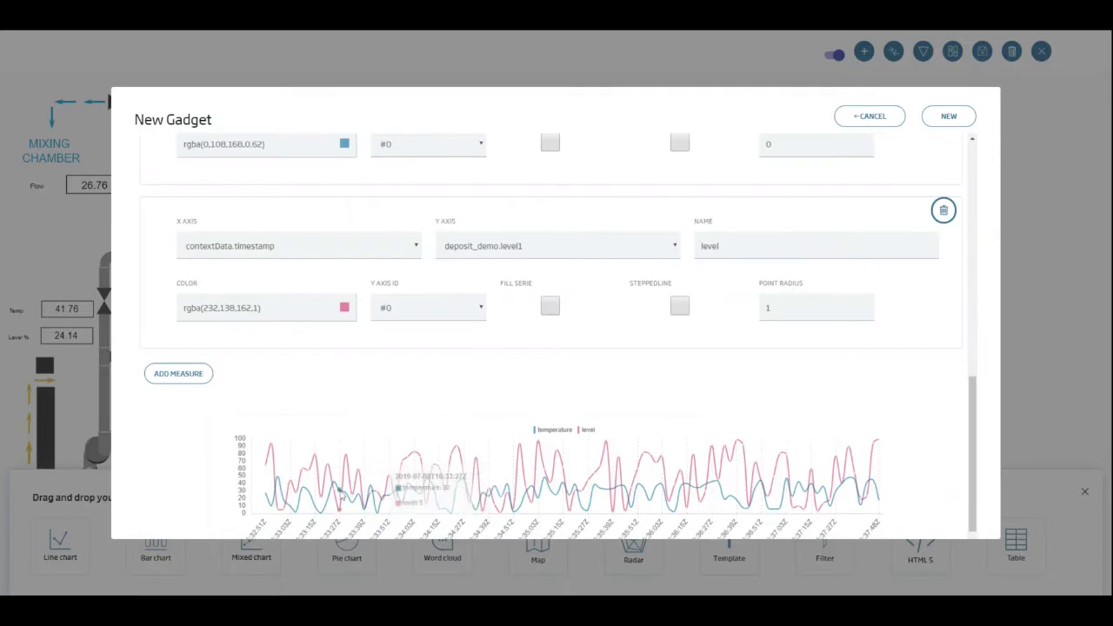
# Step: Set the X axis tick interval to 0 and create the pumpingWell gadget
pyautogui.scroll(3, 535, 481)
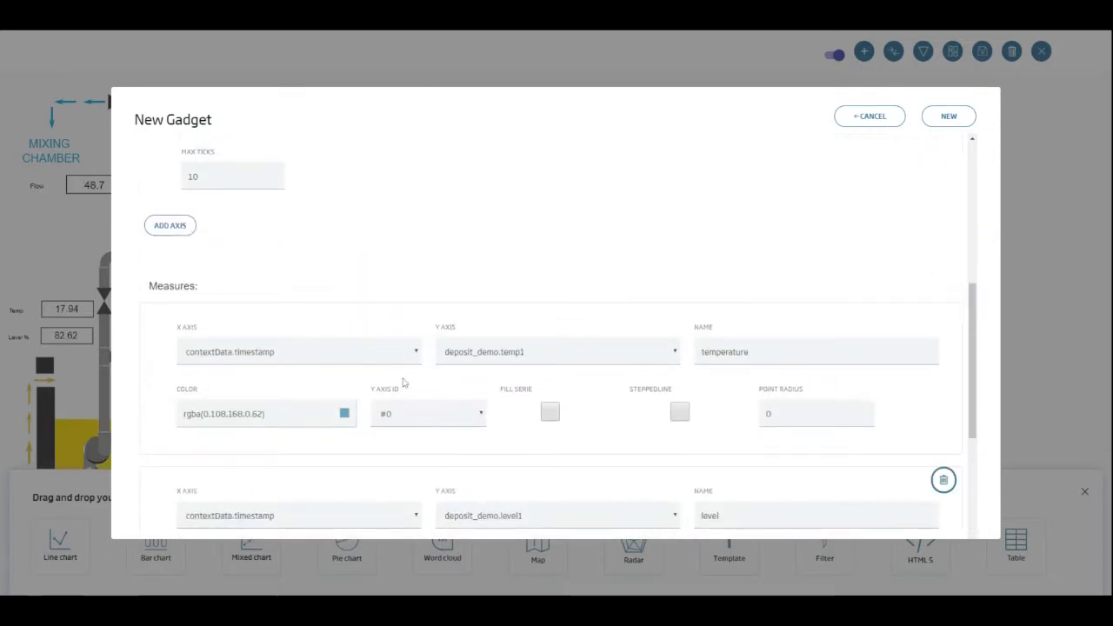
pyautogui.scroll(3, 377, 384)
pyautogui.moveTo(315, 292); pyautogui.dragTo(298, 296)
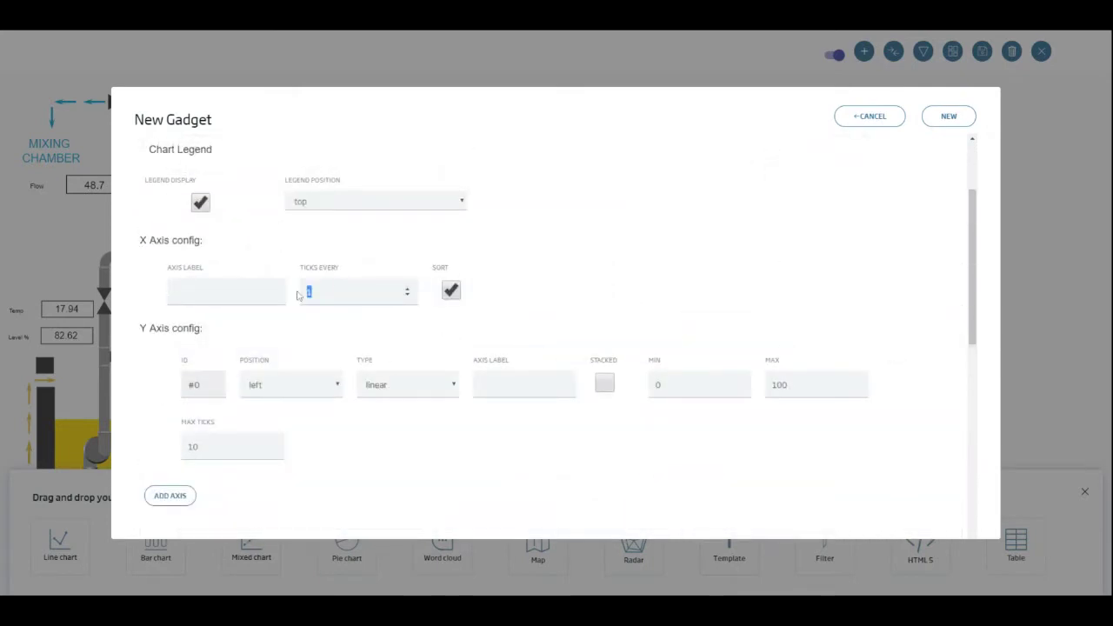
pyautogui.write('0')
pyautogui.scroll(-10, 429, 438)
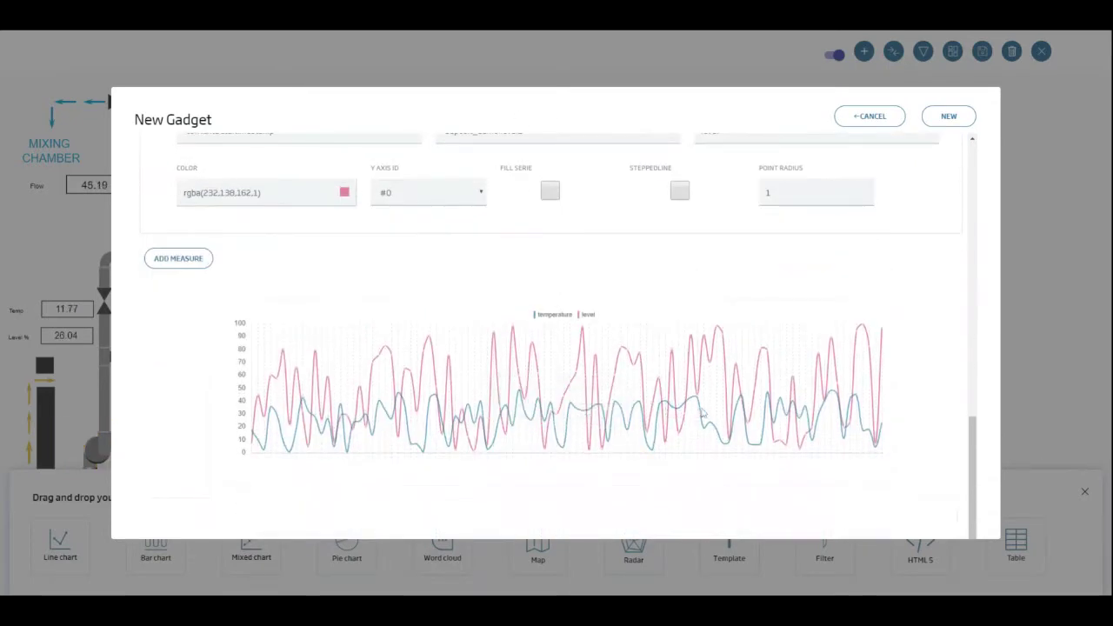
pyautogui.click(947, 118)
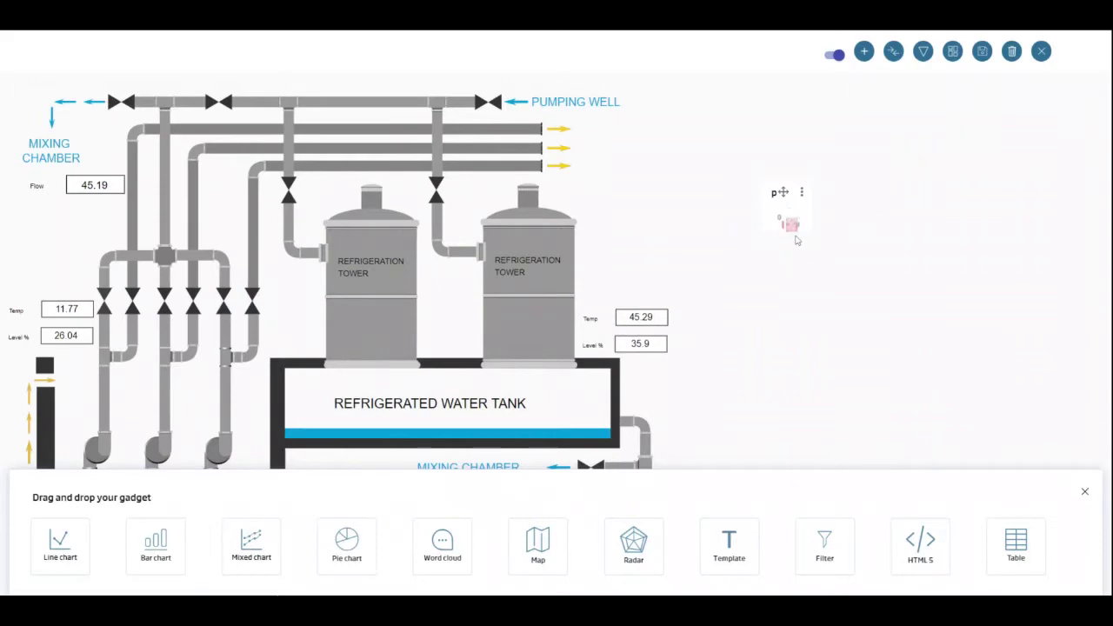
# Step: Enlarge the pumpingWell gadget into a wide chart and place it beside the PUMPING WELL label, right of the diagram
pyautogui.moveTo(809, 228); pyautogui.dragTo(1010, 279)
pyautogui.moveTo(983, 192); pyautogui.dragTo(860, 100)
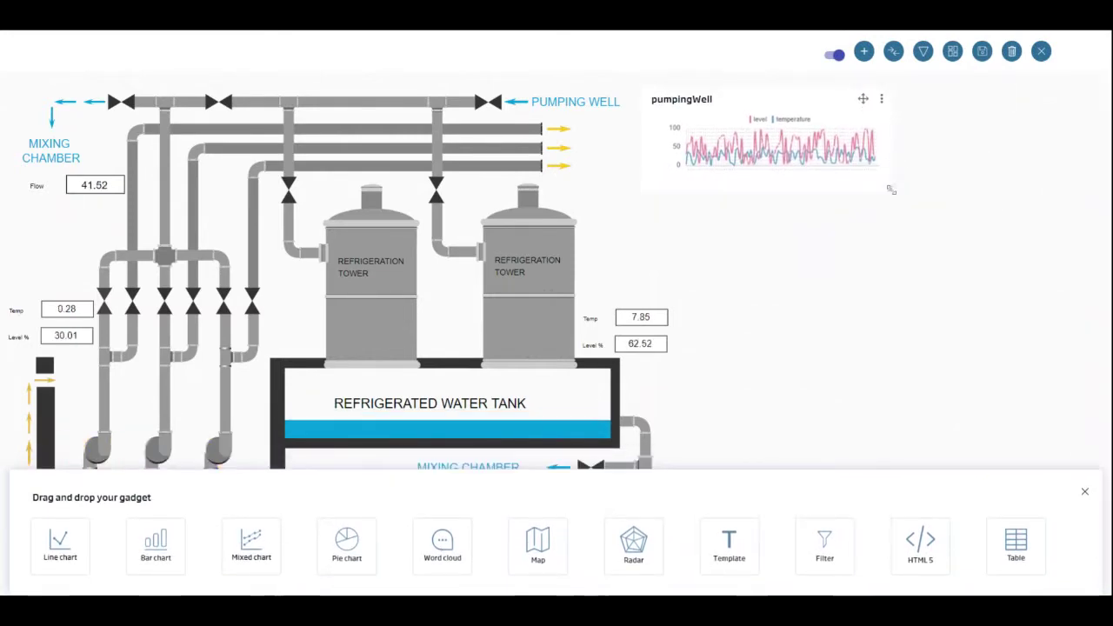
pyautogui.moveTo(890, 192); pyautogui.dragTo(996, 225)
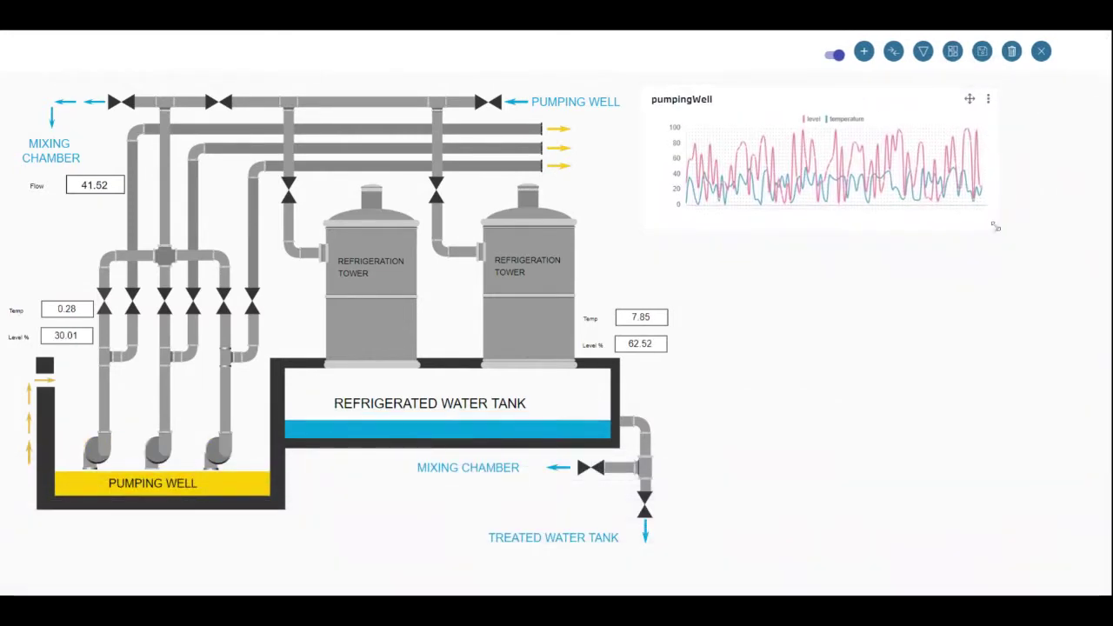
# Step: Change the pumpingWell gadget's header title to PUMPING WELL in its styling settings
pyautogui.click(988, 101)
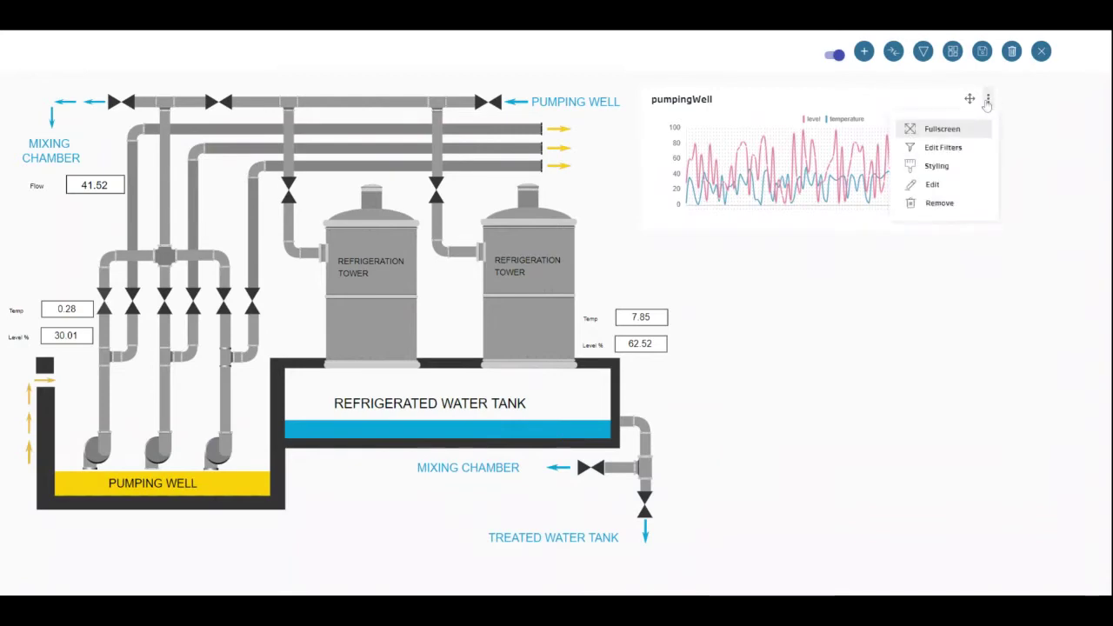
pyautogui.click(942, 174)
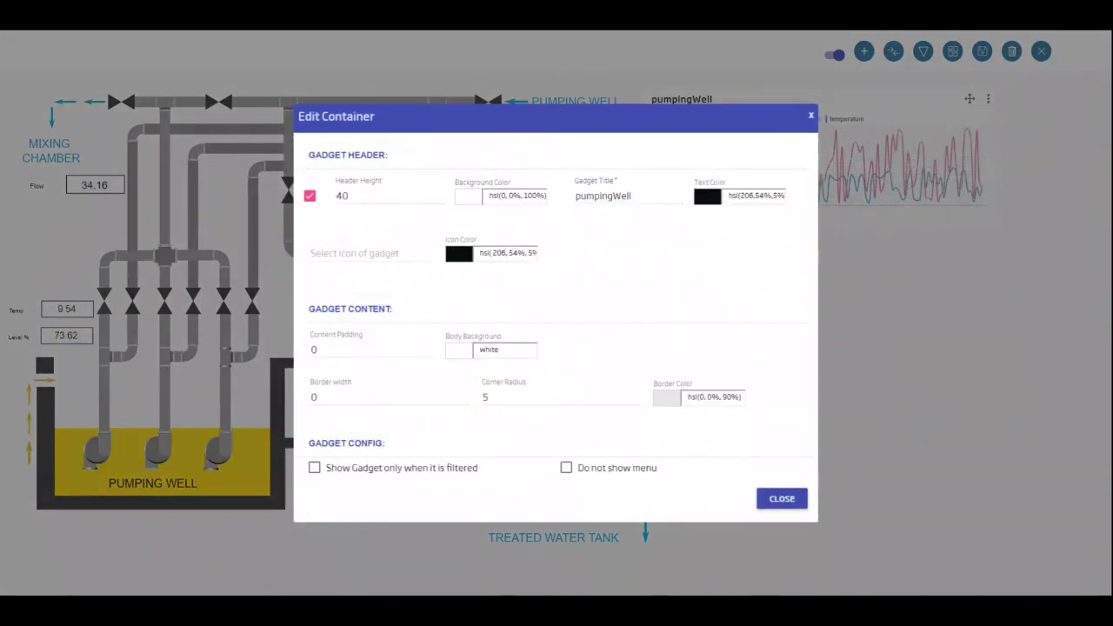
pyautogui.moveTo(633, 195); pyautogui.dragTo(574, 201)
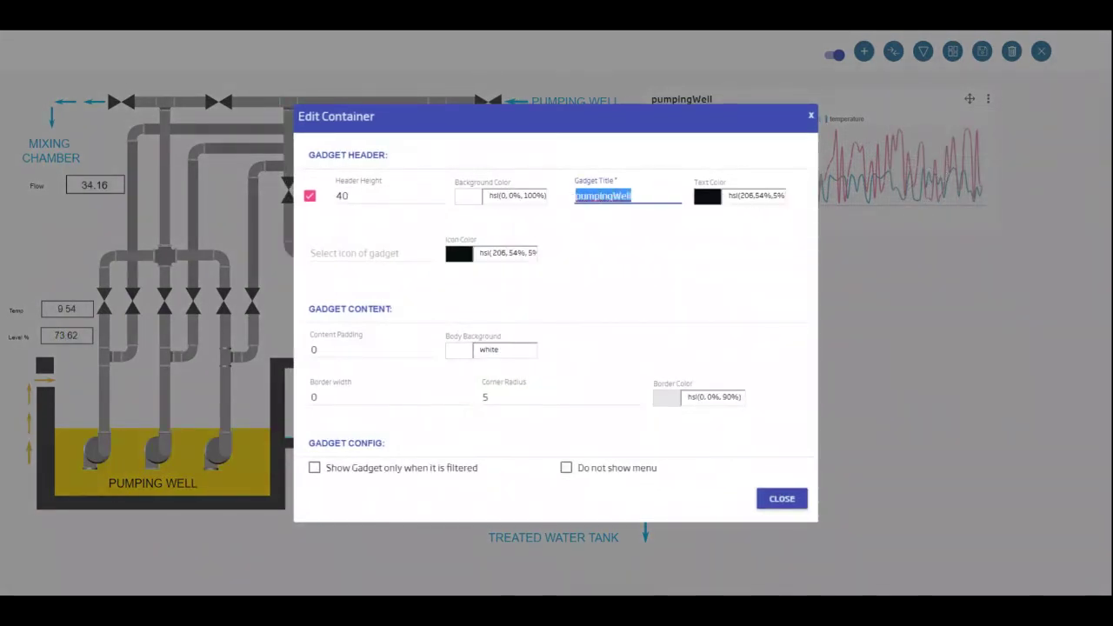
pyautogui.write('PUMPING WELL')
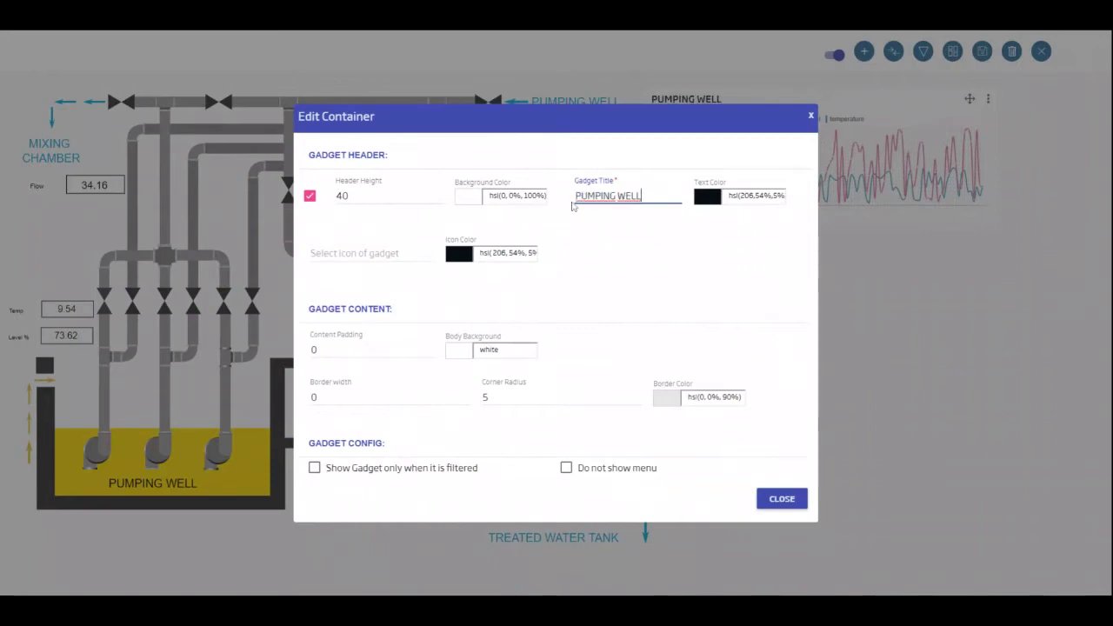
pyautogui.click(769, 499)
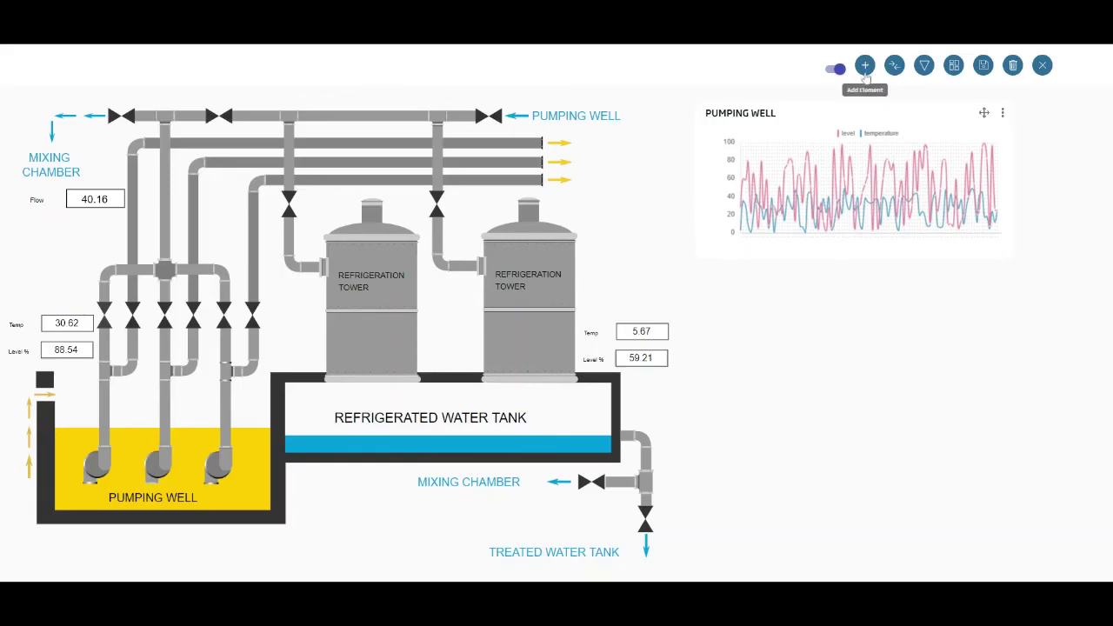
# Step: Place a new line chart gadget below the PUMPING WELL chart and name it waterTank
pyautogui.click(865, 65)
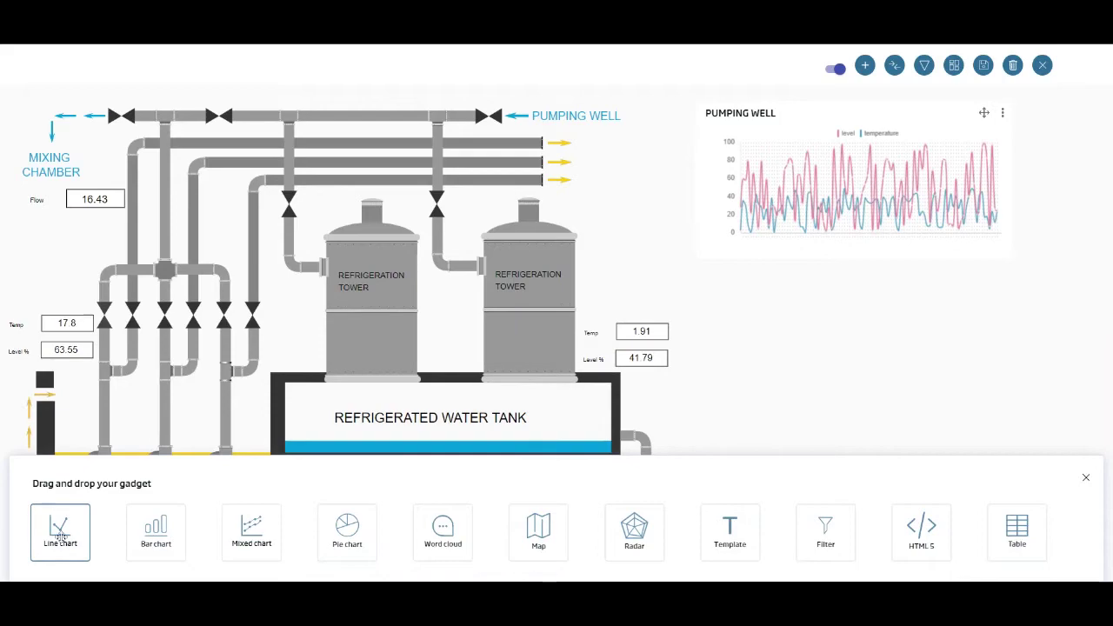
pyautogui.moveTo(59, 534); pyautogui.dragTo(824, 344)
pyautogui.click(613, 352)
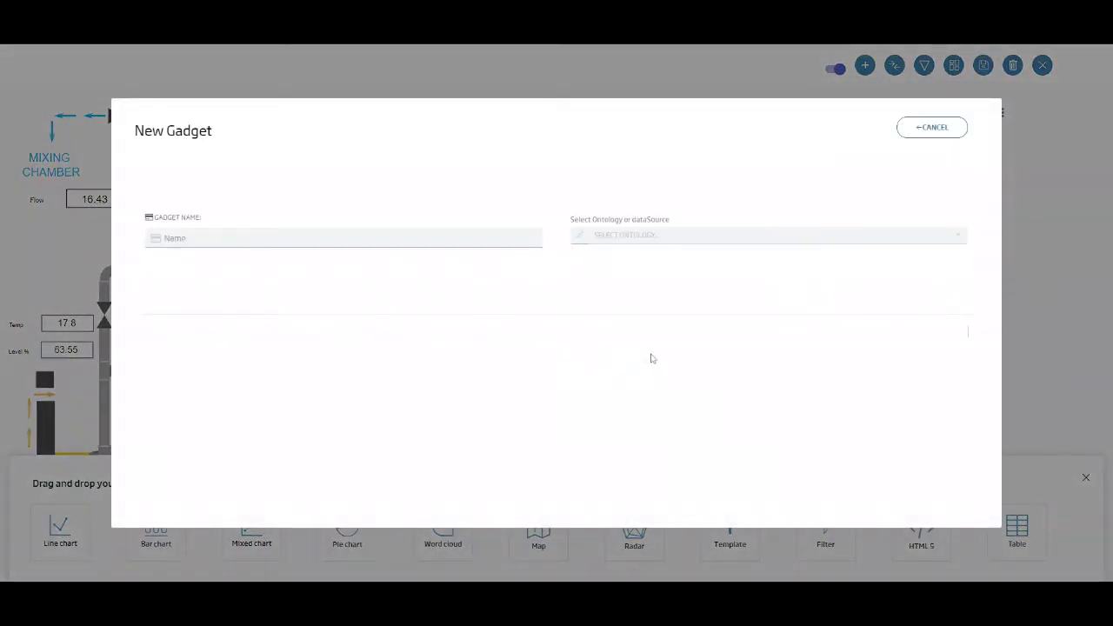
pyautogui.write('wa')
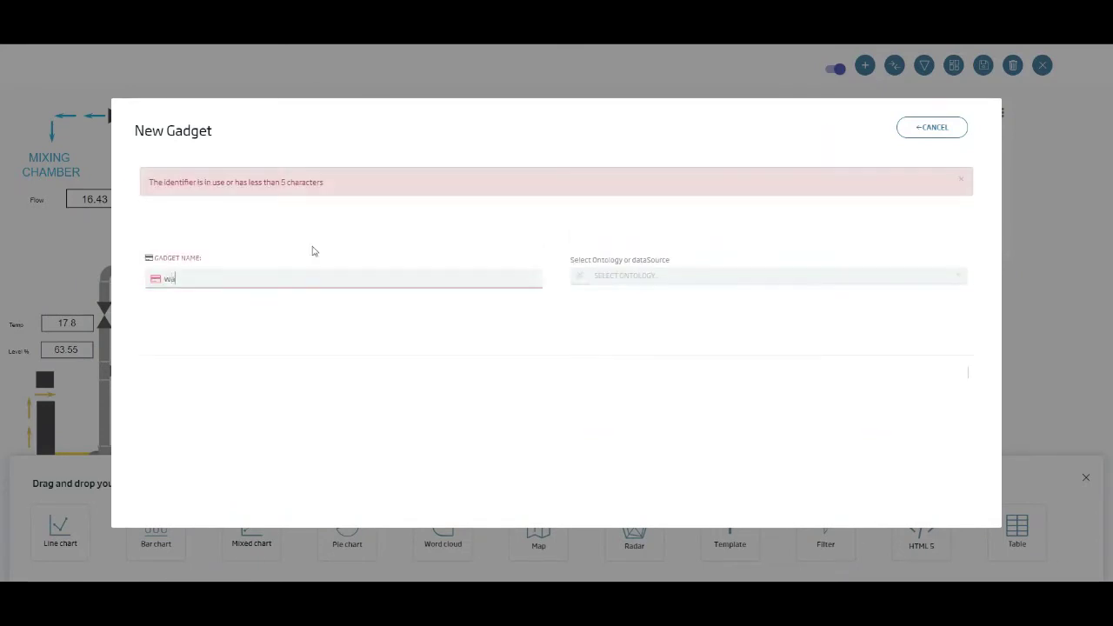
pyautogui.write('terTank')
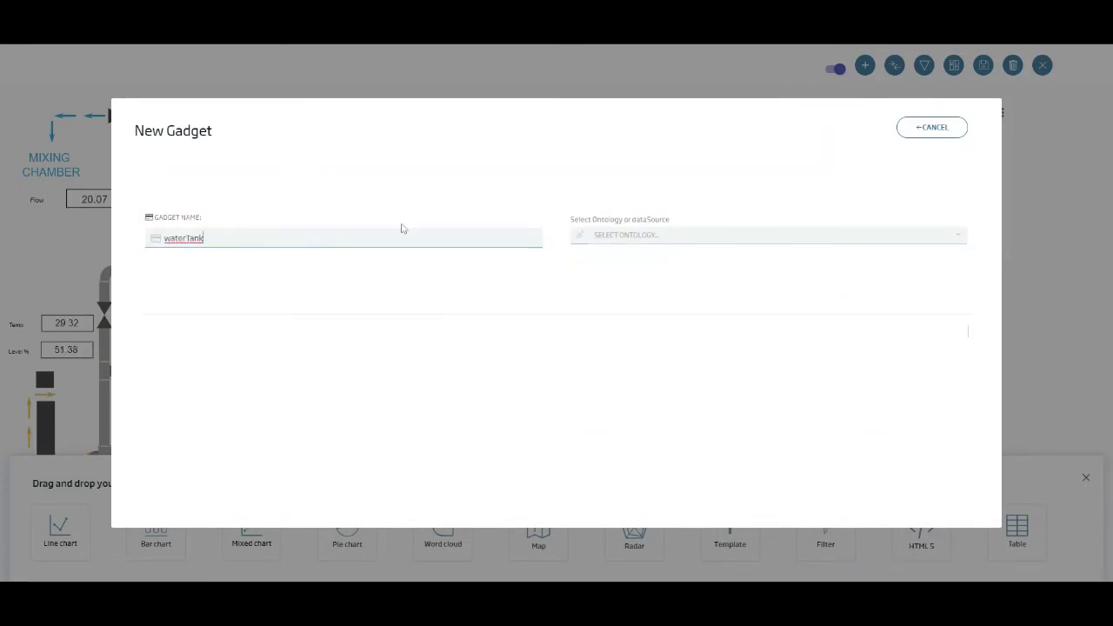
pyautogui.click(732, 239)
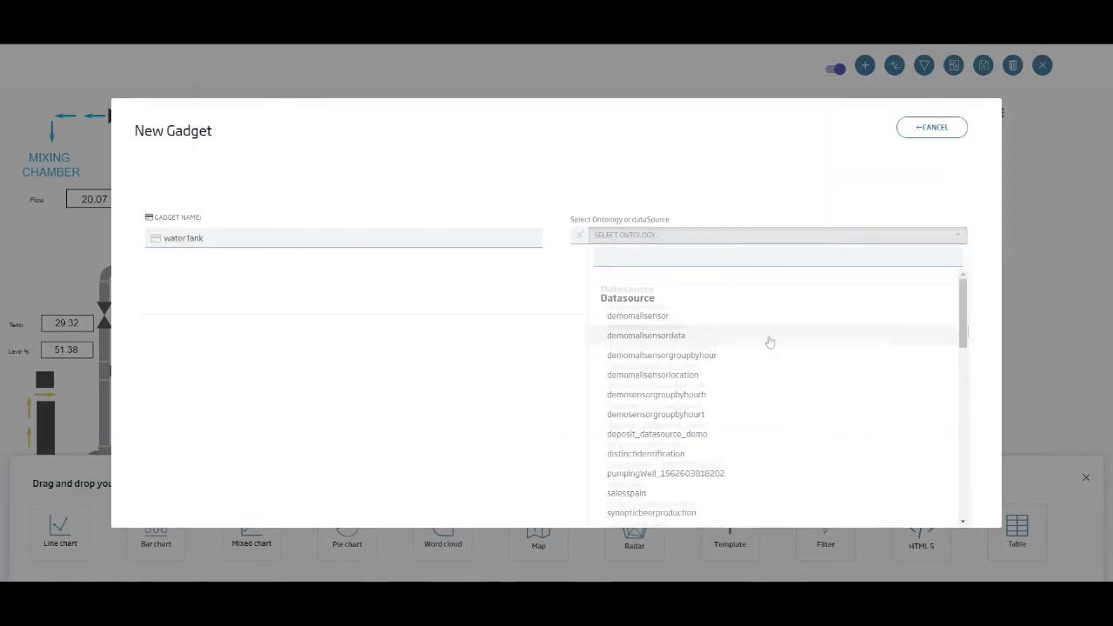
pyautogui.scroll(-10, 768, 340)
pyautogui.scroll(5, 703, 414)
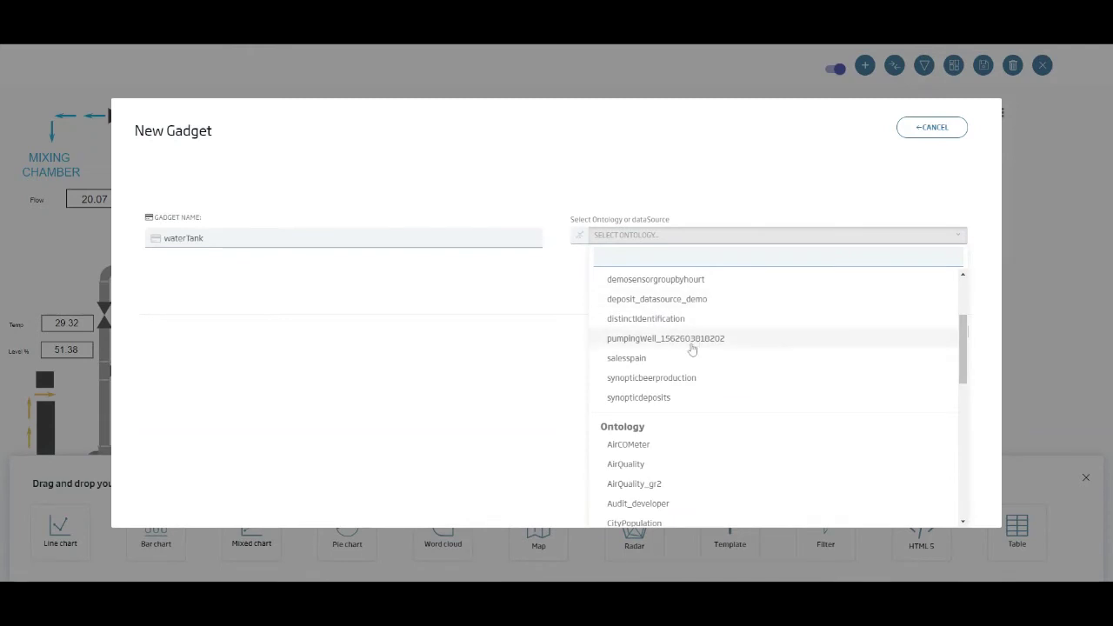
pyautogui.click(667, 341)
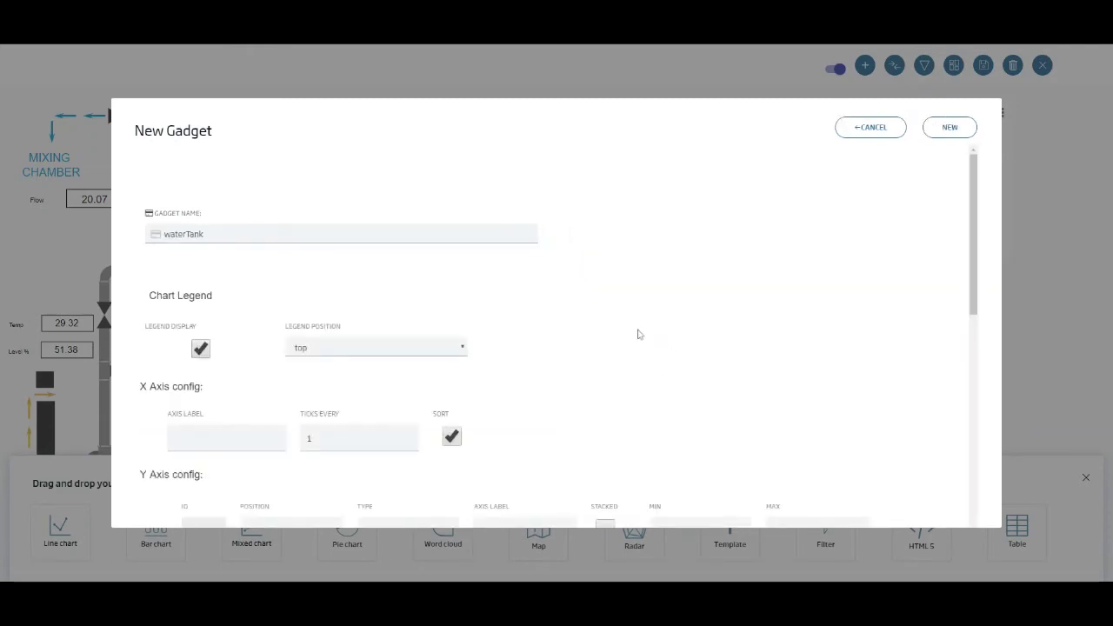
# Step: Set the X axis tick interval of the waterTank chart to 0
pyautogui.scroll(-10, 653, 331)
pyautogui.scroll(4, 487, 313)
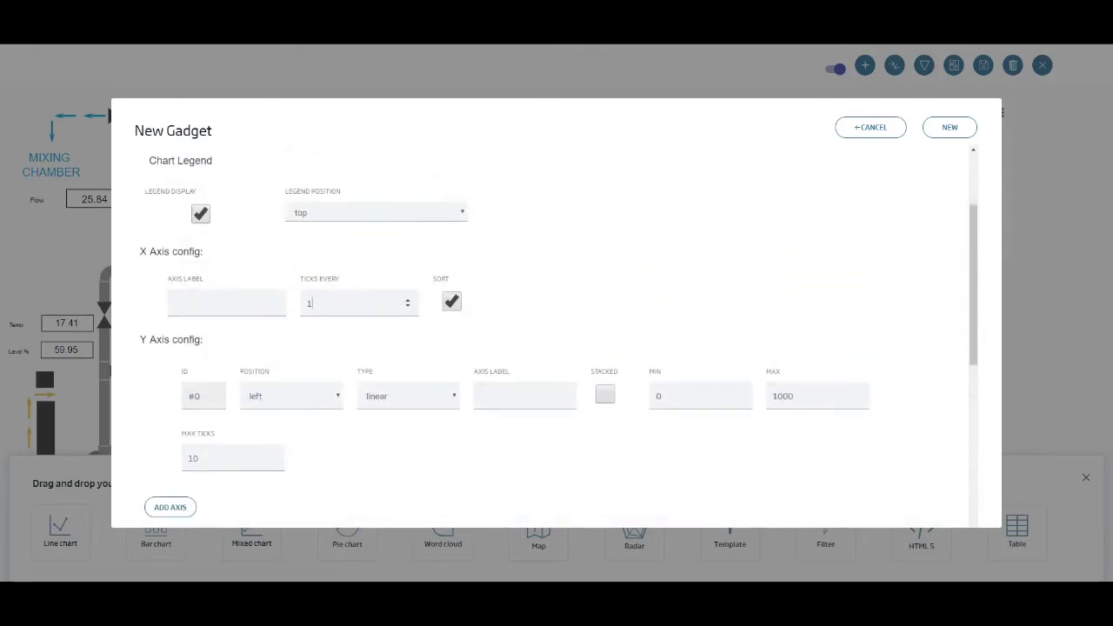
pyautogui.write('0')
pyautogui.scroll(-1, 453, 340)
pyautogui.scroll(-3, 453, 339)
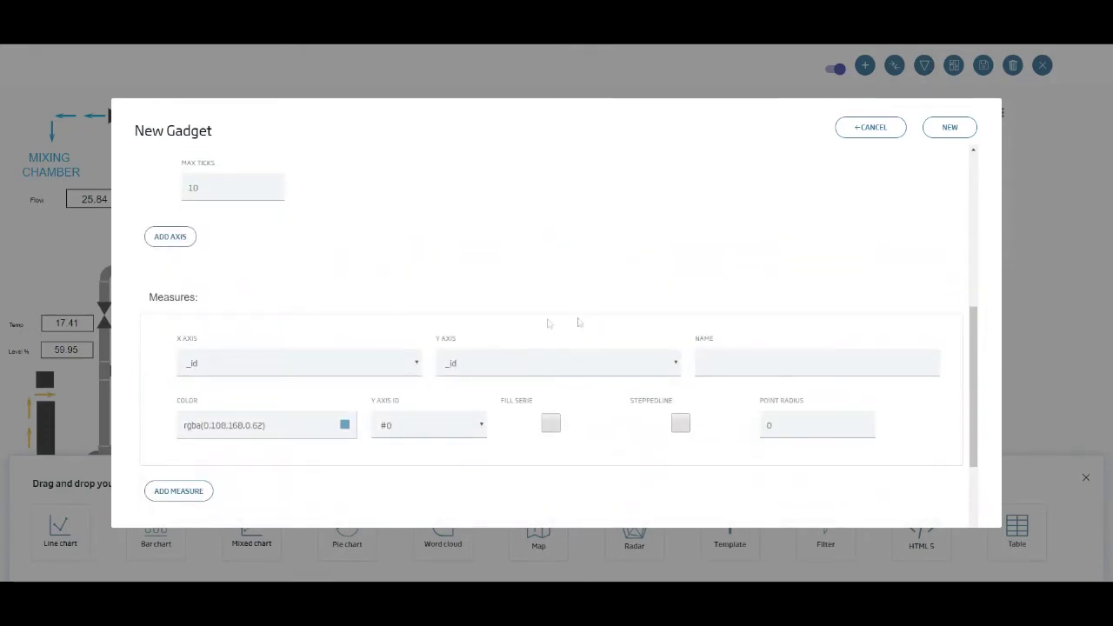
# Step: Define the first measure with contextData.timestamp on X, deposit_demo.level2 on Y and the name level
pyautogui.click(372, 381)
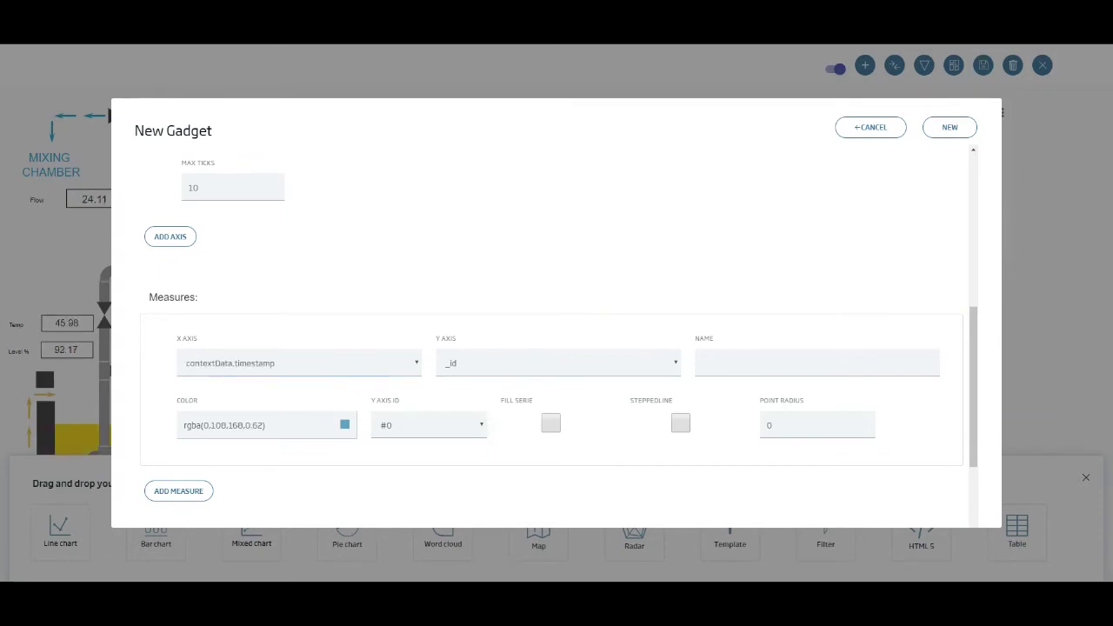
pyautogui.click(500, 381)
pyautogui.write('level')
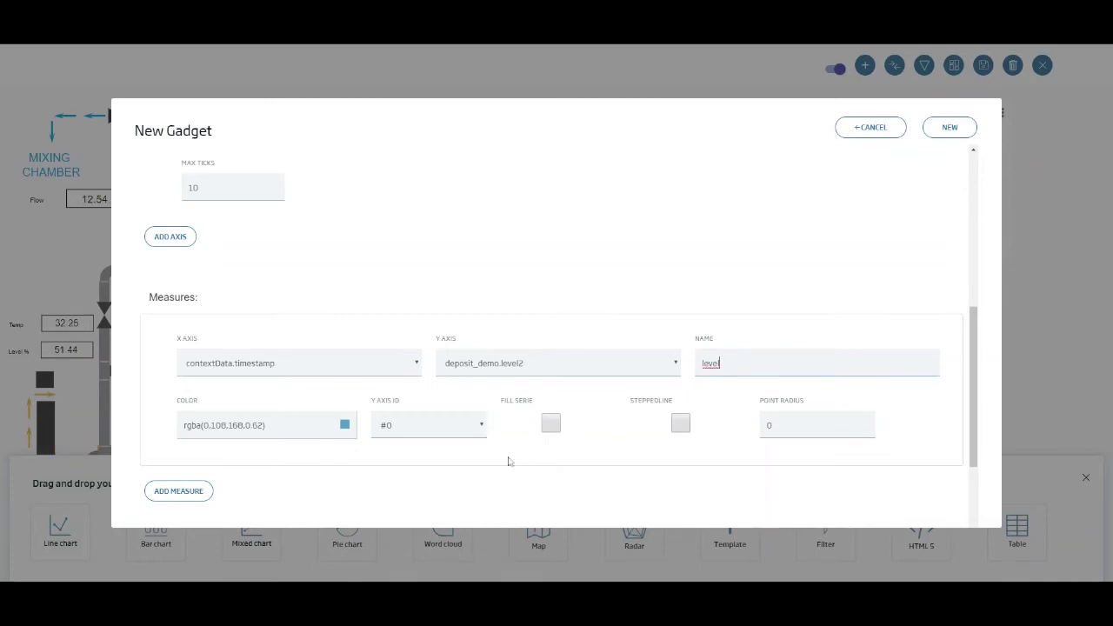
# Step: Add a second measure named temperature with contextData.timestamp on X, deposit_demo.temp2 on Y and point radius 0
pyautogui.scroll(-2, 514, 453)
pyautogui.click(176, 358)
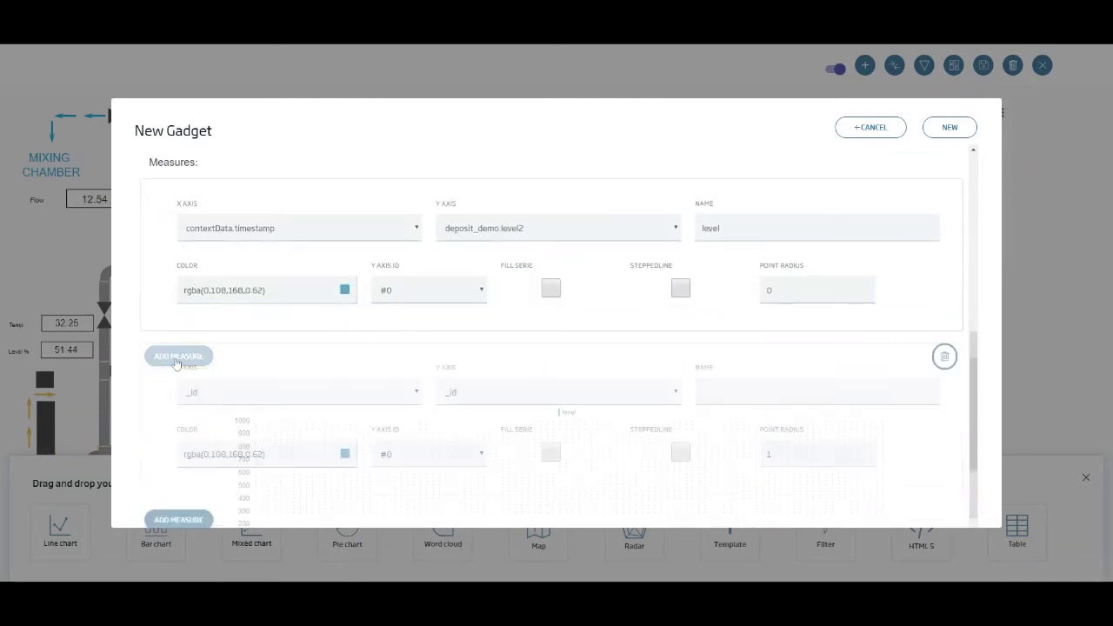
pyautogui.click(342, 410)
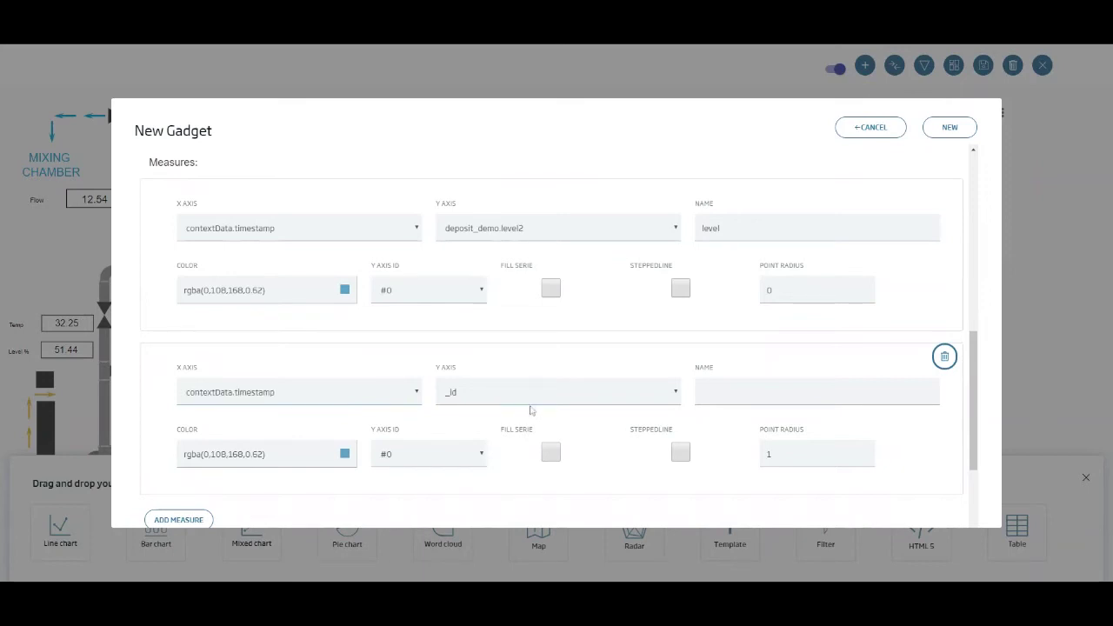
pyautogui.click(528, 473)
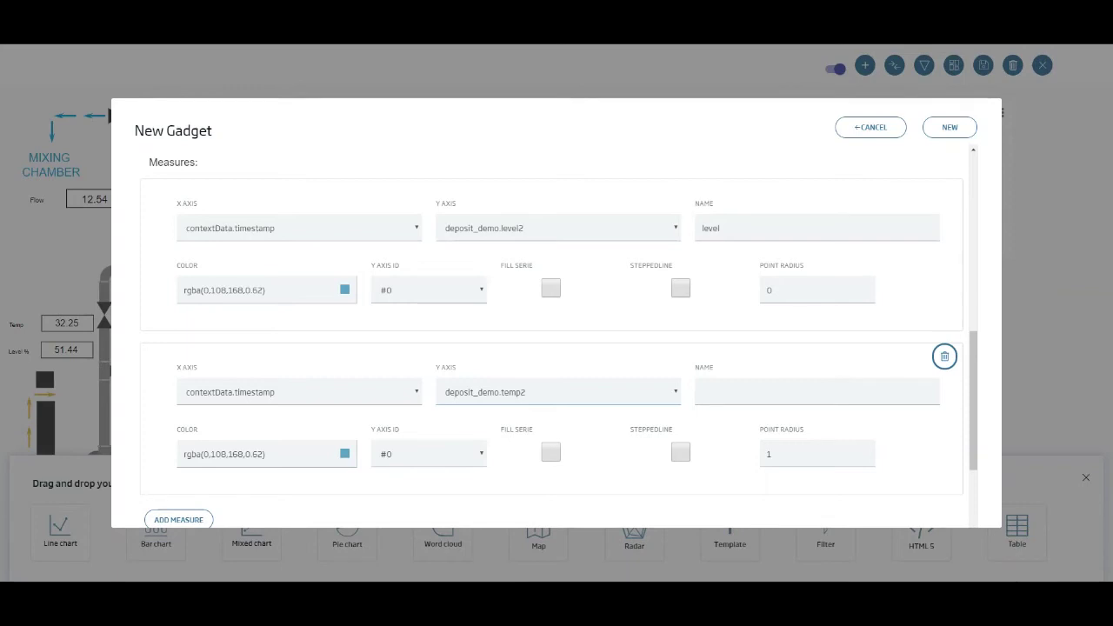
pyautogui.write('te')
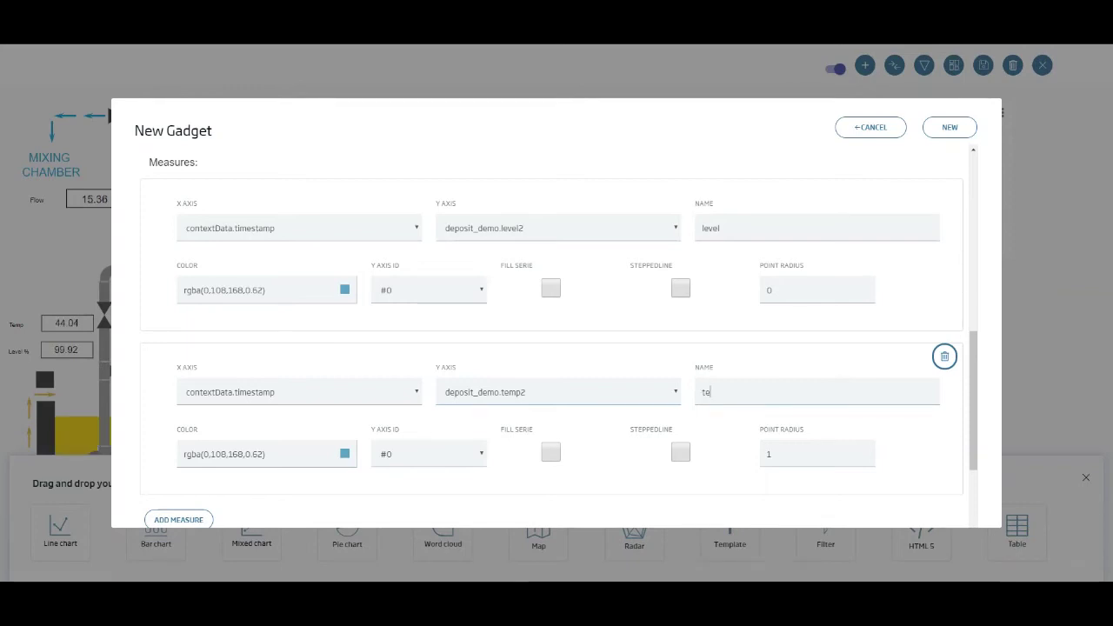
pyautogui.write('mperature')
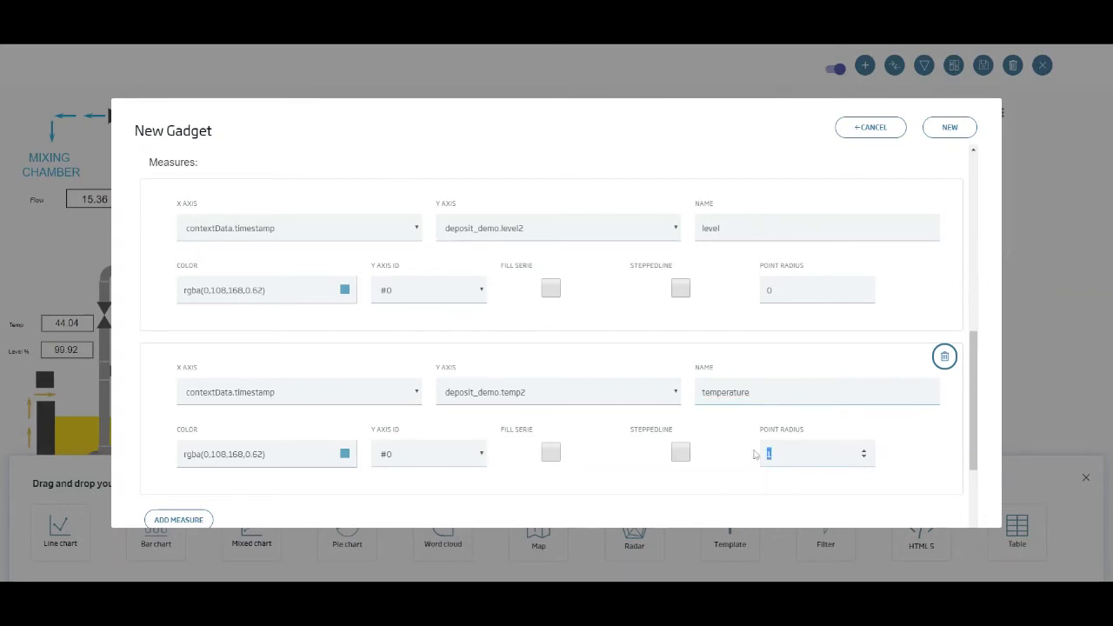
pyautogui.write('0')
# Step: Set the temperature measure's color to pink, rgba(232,138,162,1)
pyautogui.scroll(-3, 698, 470)
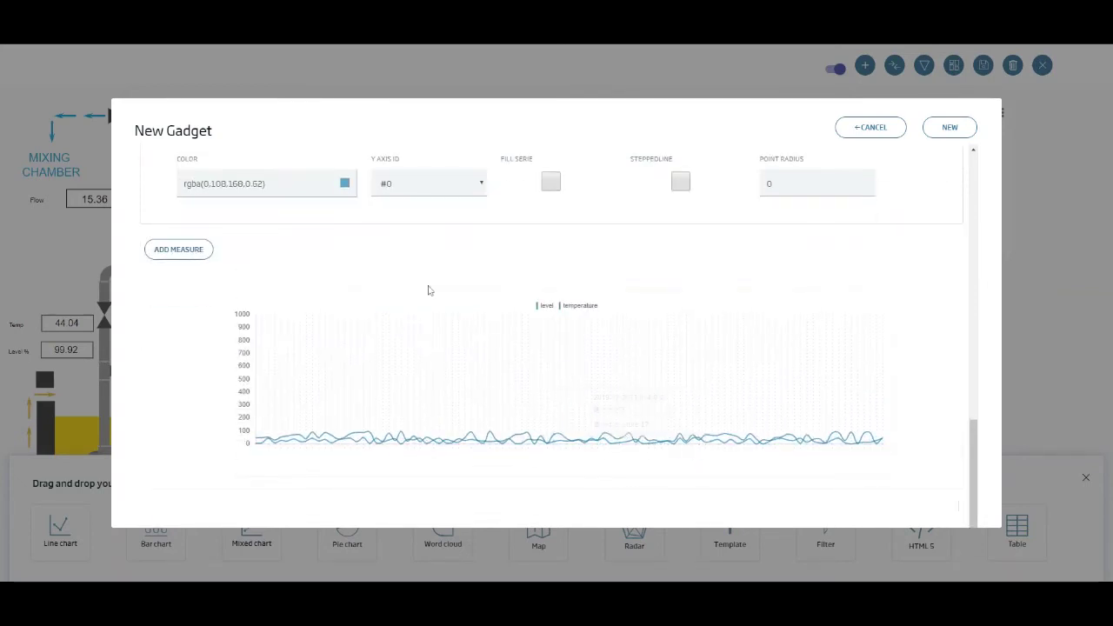
pyautogui.click(345, 183)
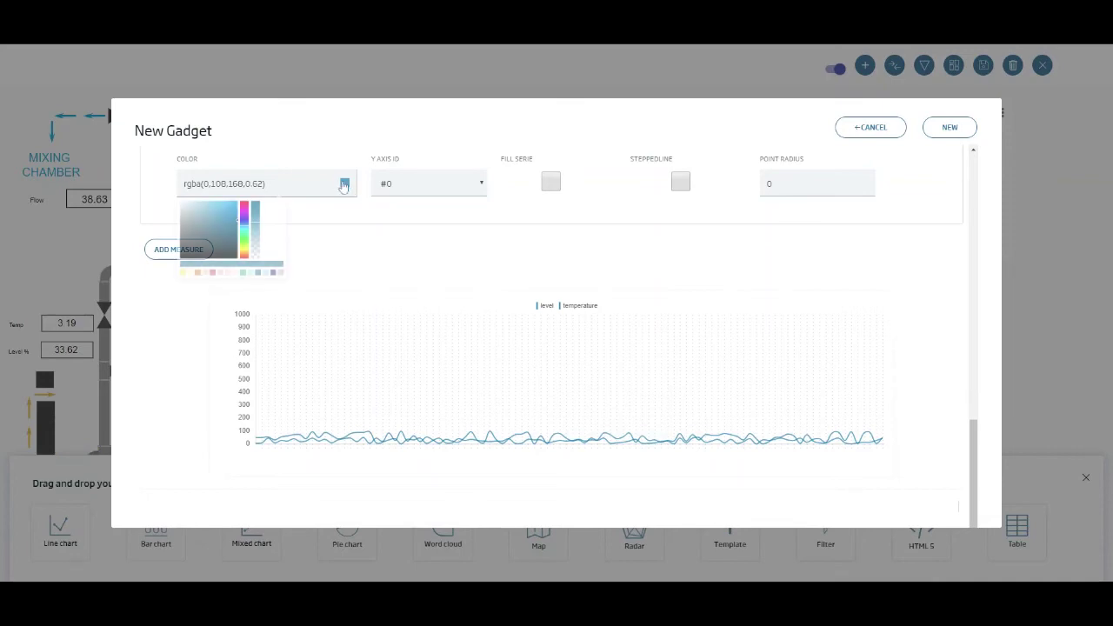
pyautogui.click(213, 273)
pyautogui.click(356, 249)
# Step: Set the Y axis maximum to 100 and create the waterTank gadget
pyautogui.scroll(1, 829, 344)
pyautogui.scroll(5, 829, 344)
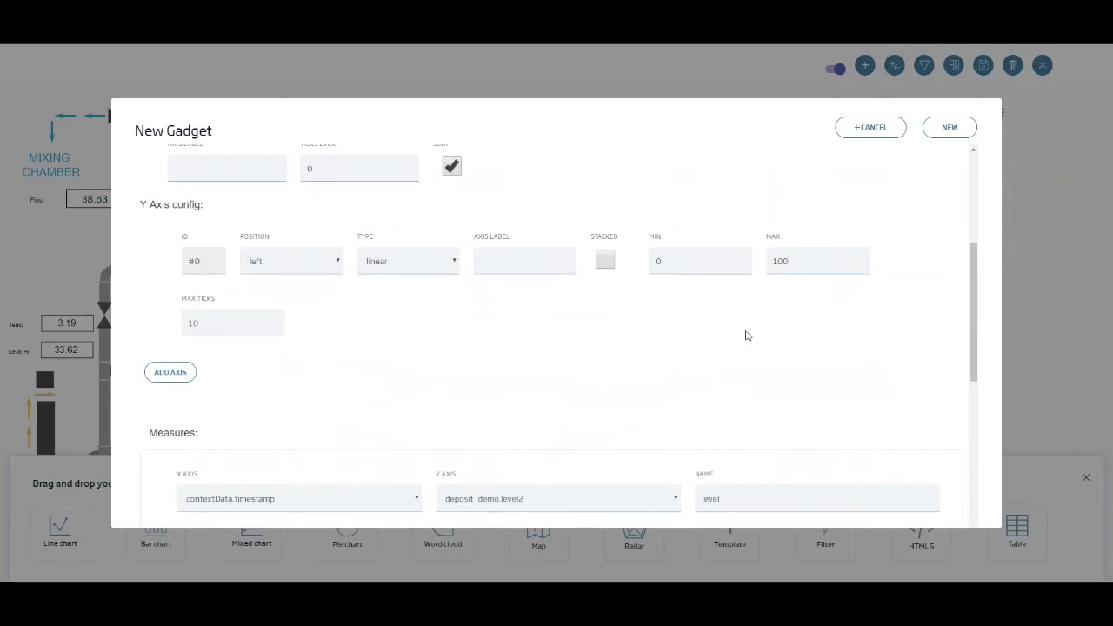
pyautogui.scroll(-6, 748, 339)
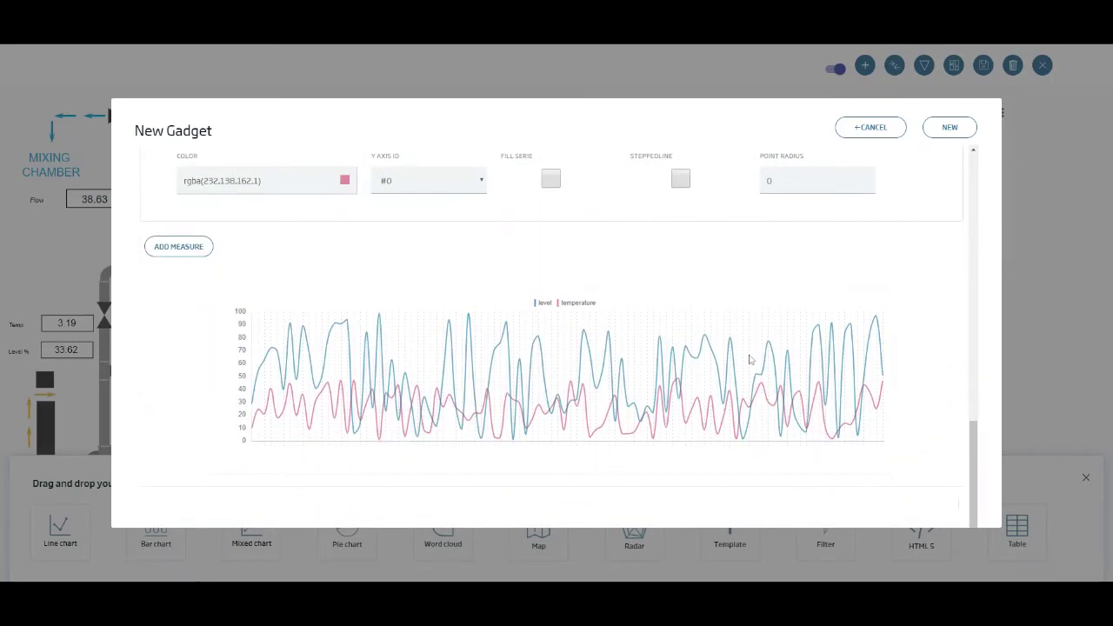
pyautogui.scroll(10, 874, 357)
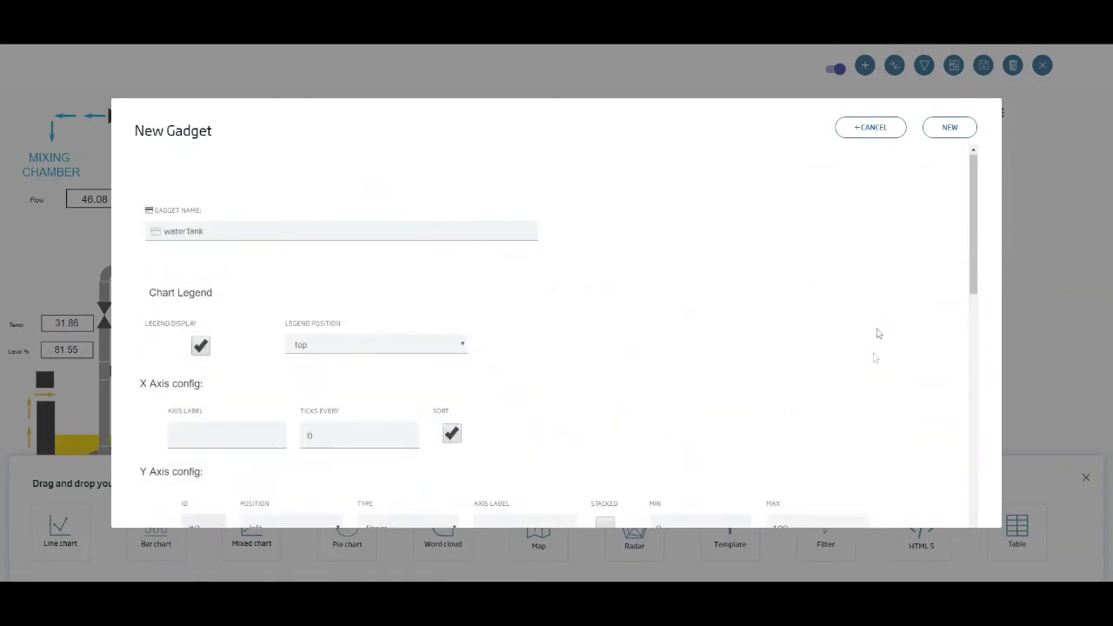
pyautogui.click(940, 136)
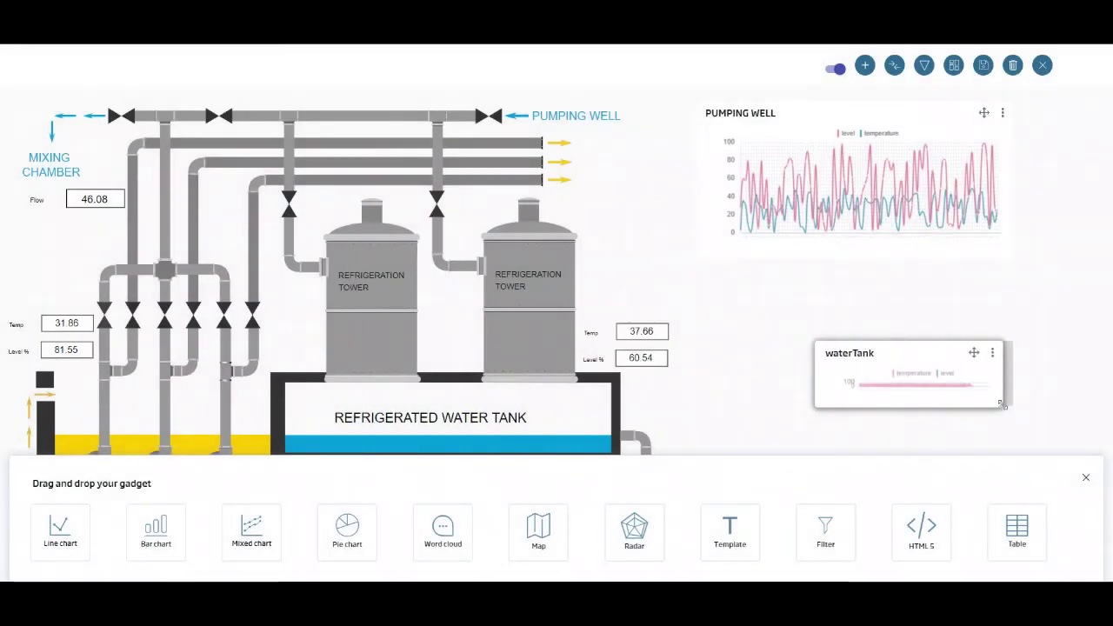
# Step: Enlarge the waterTank gadget to about the width of the PUMPING WELL chart and close the gadget palette
pyautogui.moveTo(815, 341); pyautogui.dragTo(694, 312)
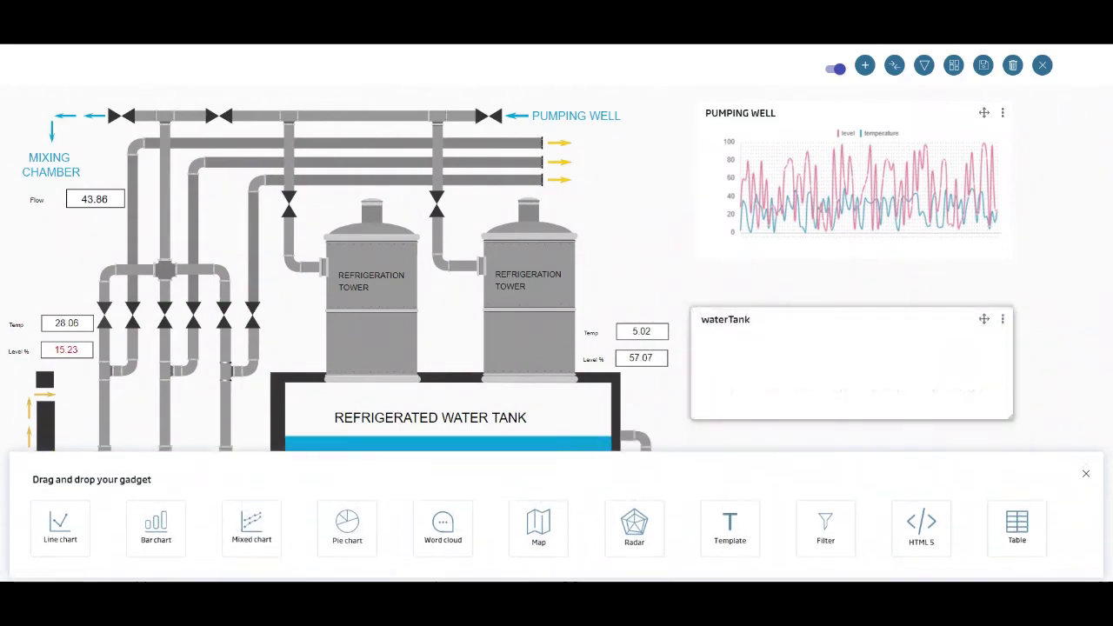
pyautogui.click(1086, 465)
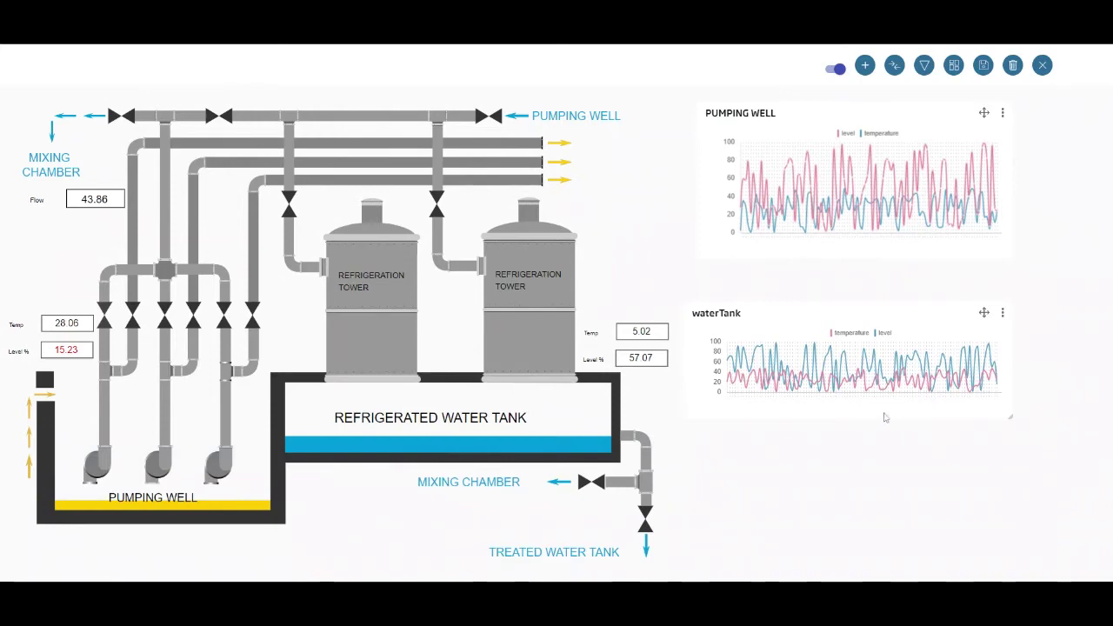